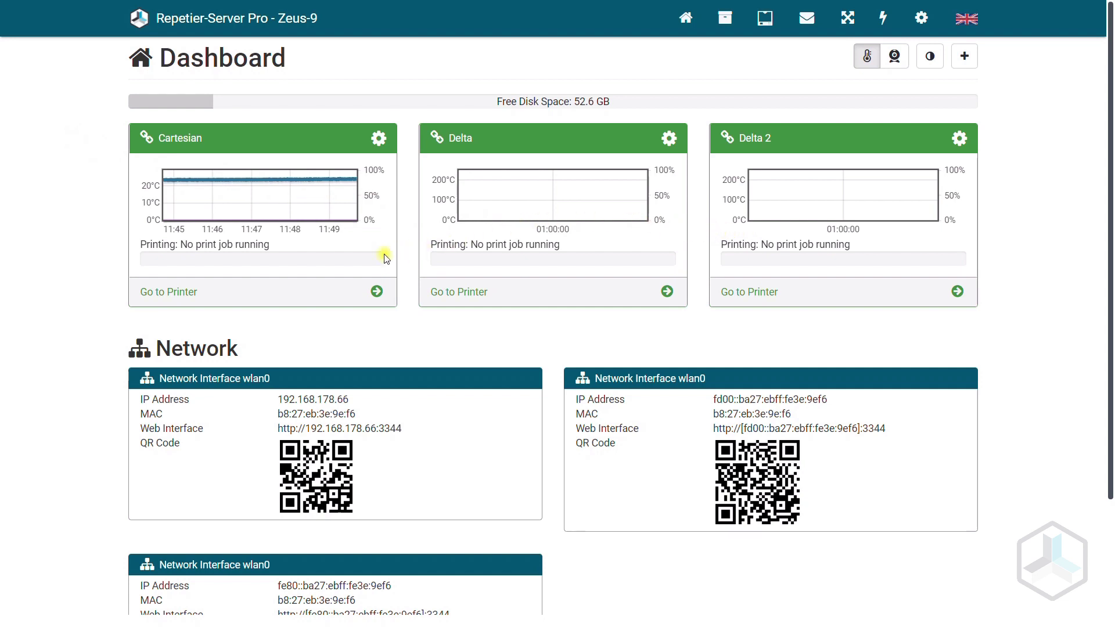
Step: Open the Cartesian printer's page from the Dashboard to list its stored G-code models
left_click(279, 294)
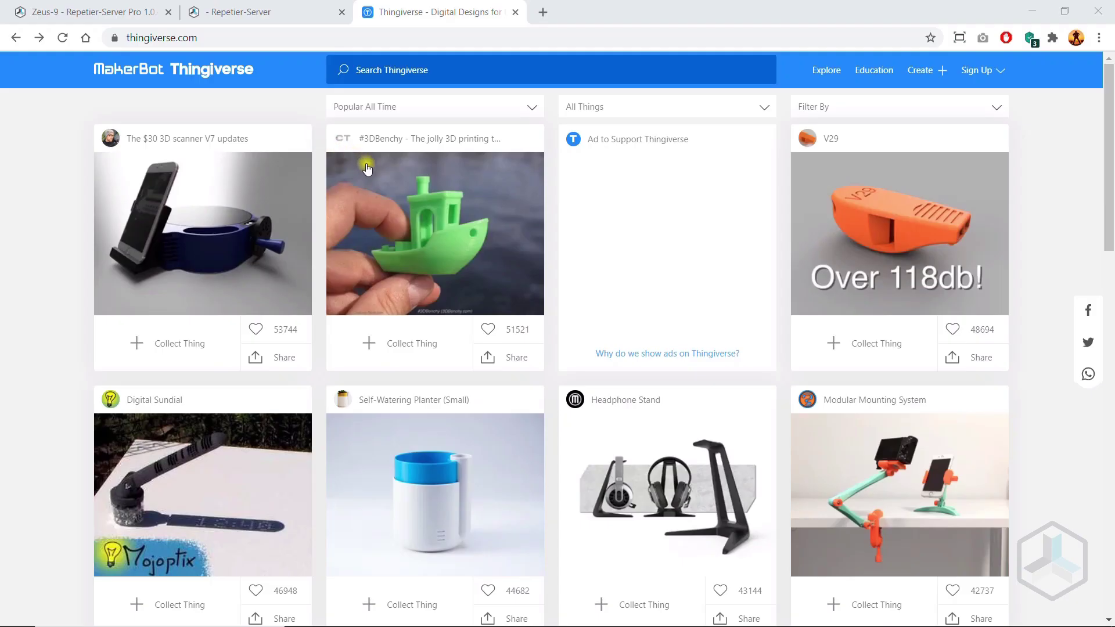
Step: Download all of the #3DBenchy model's files from Thingiverse as a zip
left_click(410, 220)
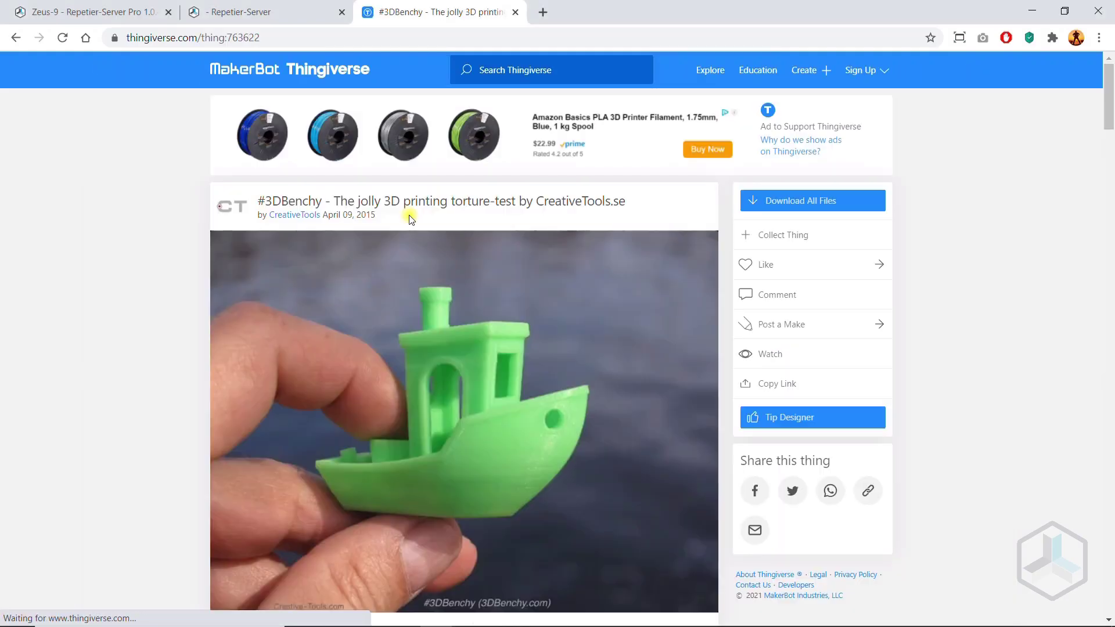
left_click(751, 199)
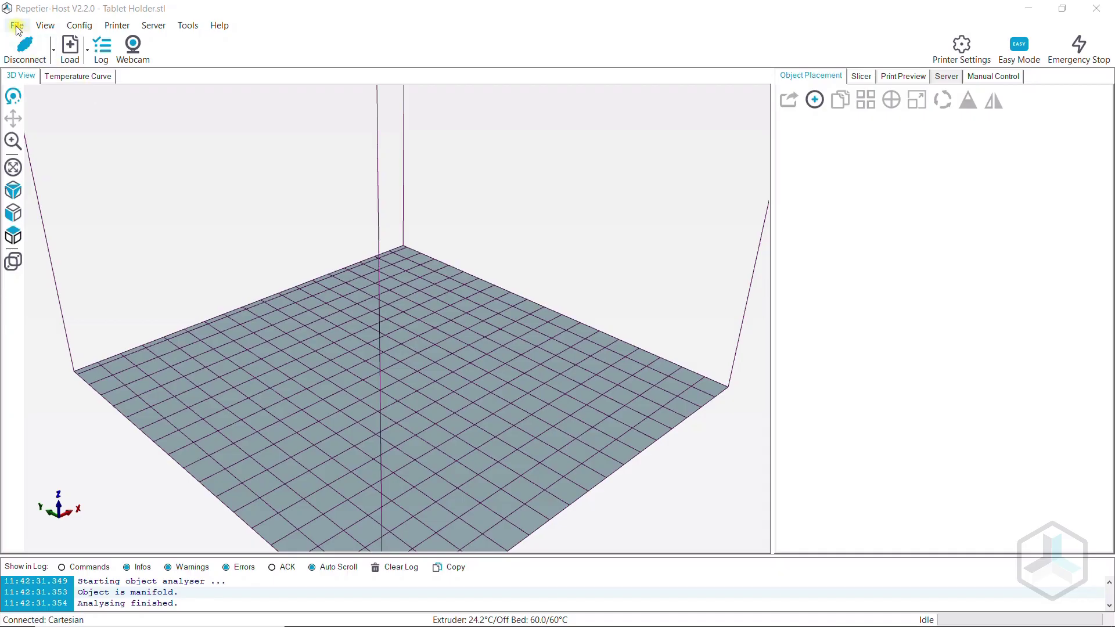
left_click(17, 26)
Step: Load 3DBenchy.stl from Downloads onto the bed and orbit to see the boat's other side
left_click(26, 37)
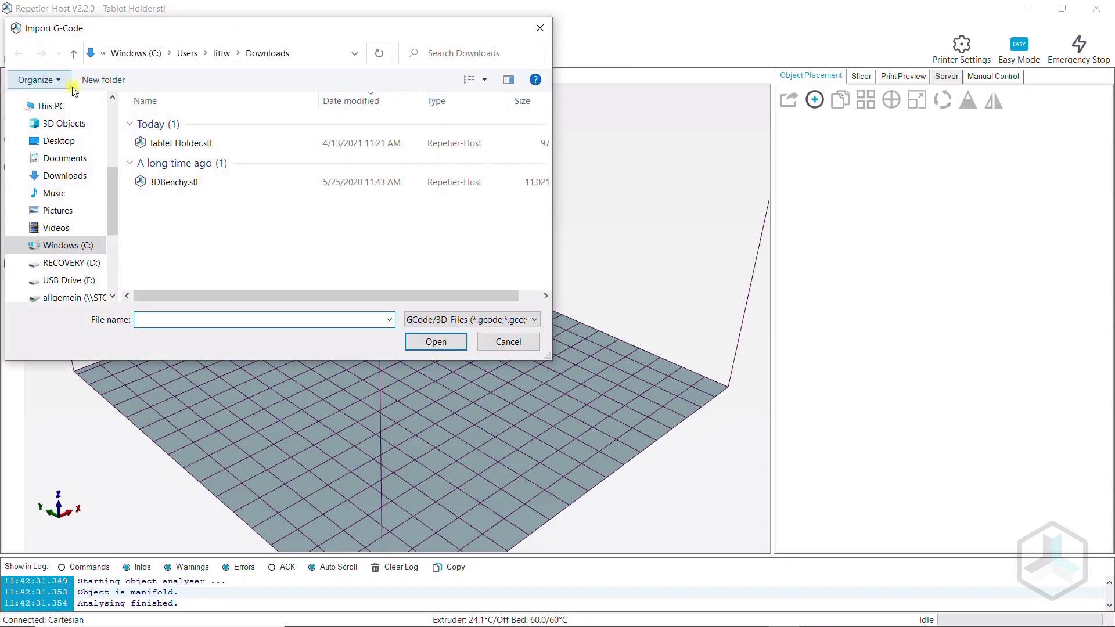
double_click(163, 182)
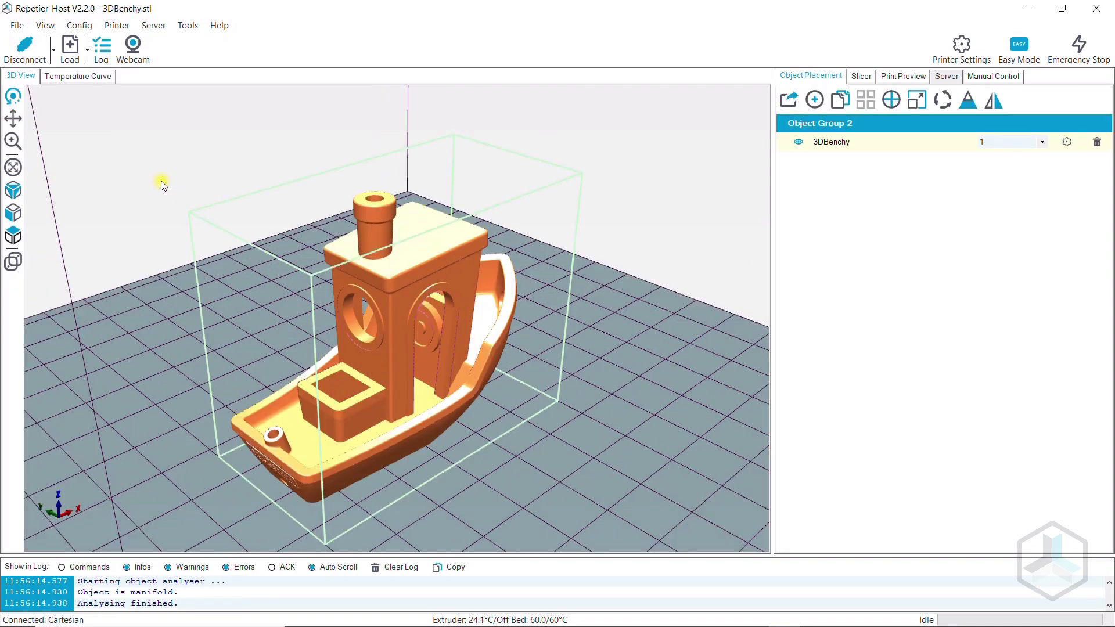
left_click_drag(488, 370, 323, 350)
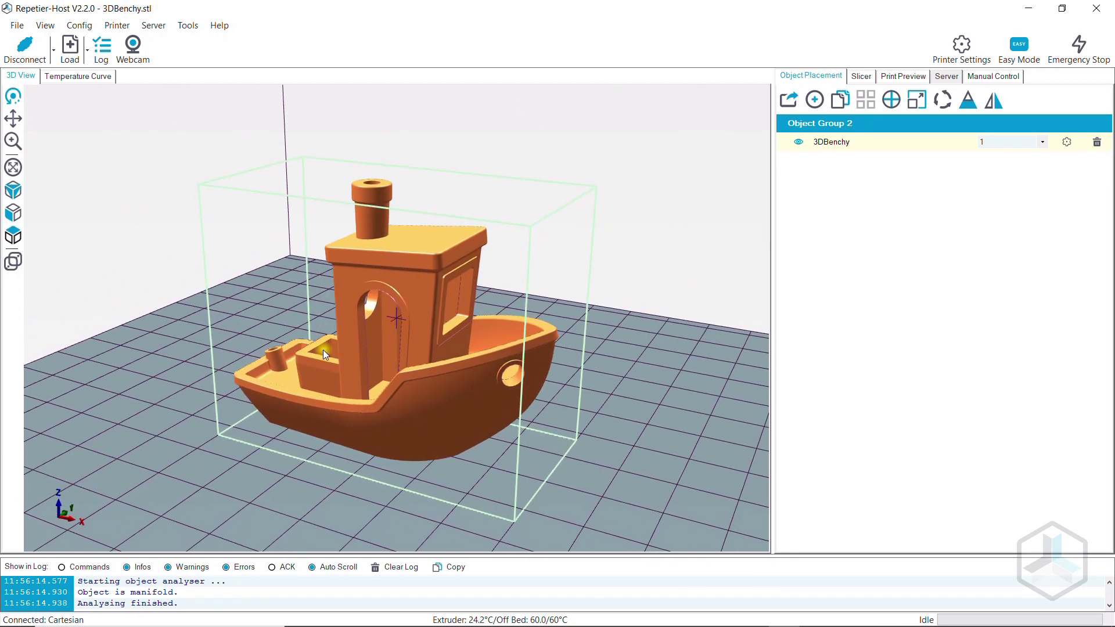
left_click(860, 78)
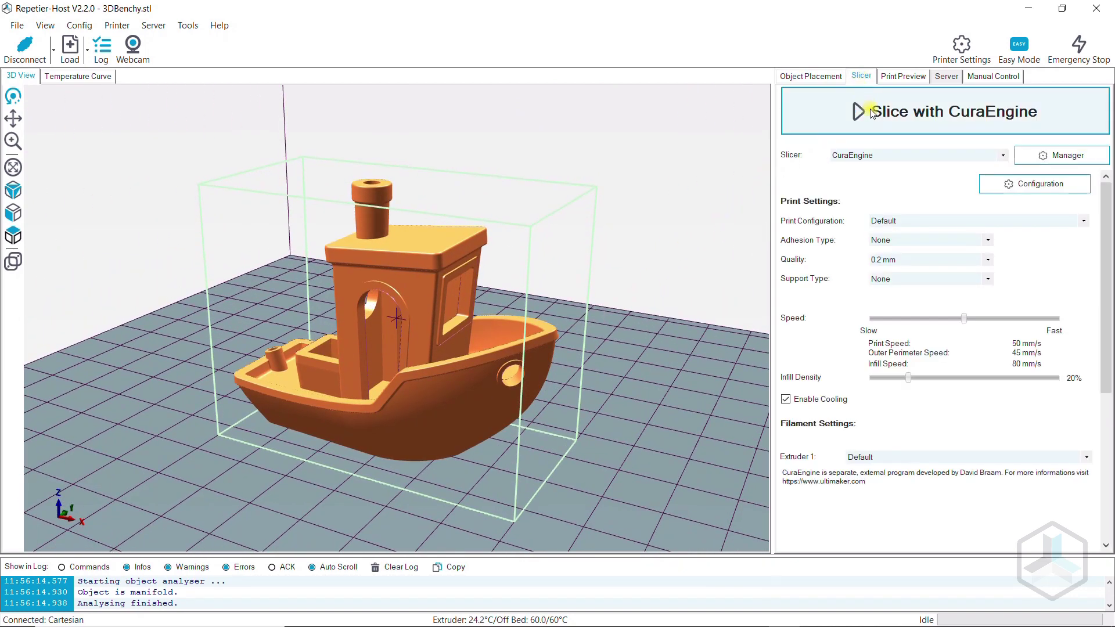
Step: Slice the Benchy with Slic3r Prusa Edition and save the result as 3DBenchy.gcode
left_click(936, 155)
left_click(928, 179)
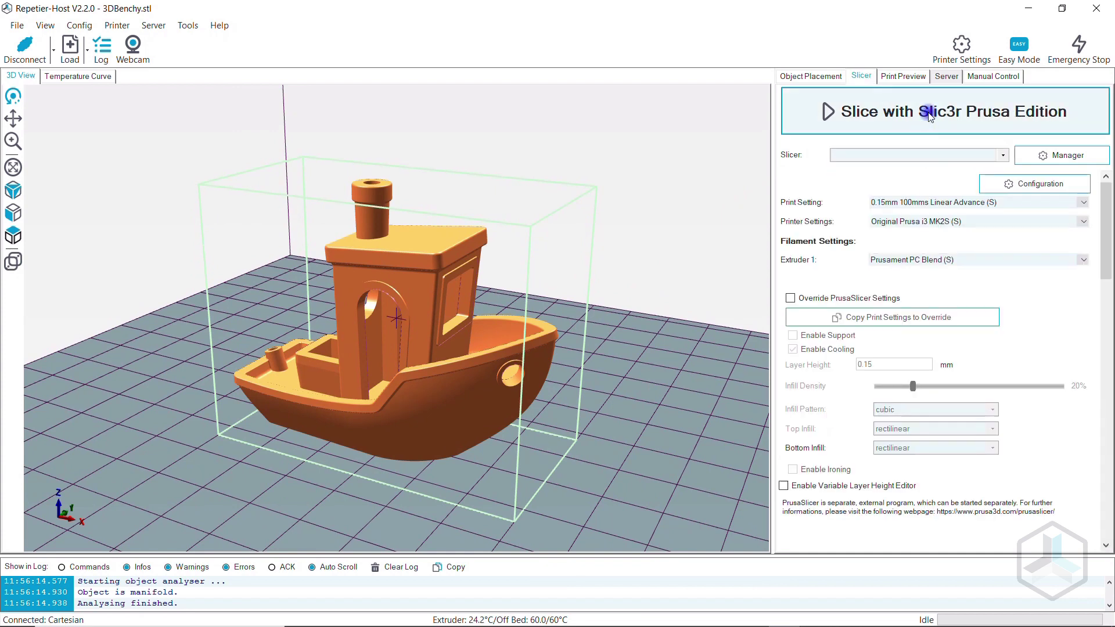
left_click(927, 113)
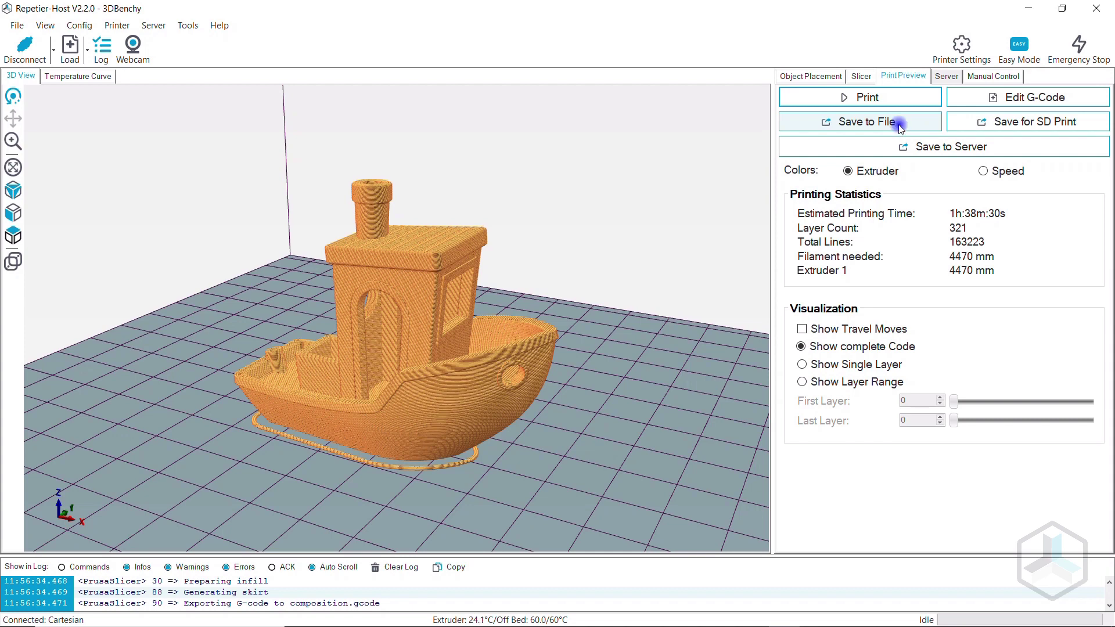
left_click(865, 122)
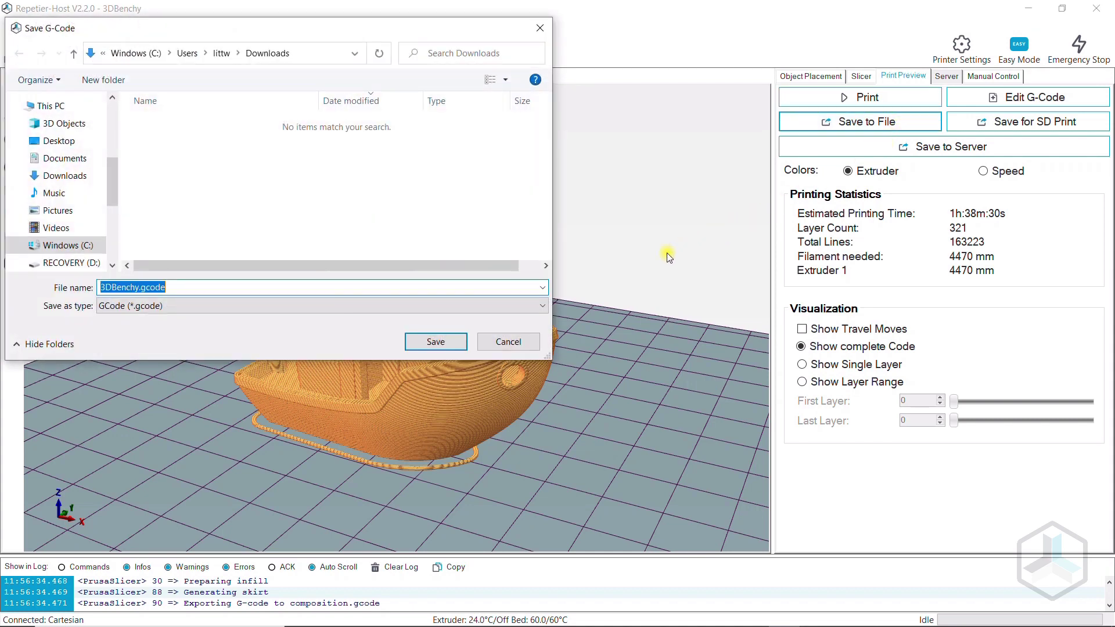
left_click(434, 341)
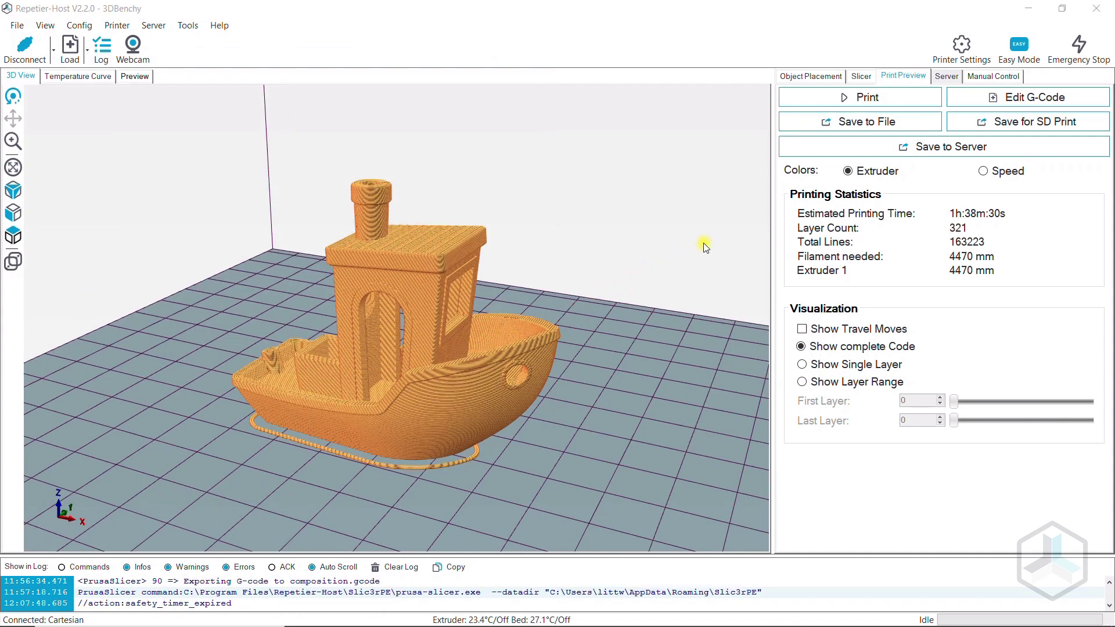
Step: Preview the server's stored prints: GoPro Lens Cap, GoPro Lens Hood, Marcus and Rectangular angle
left_click(944, 76)
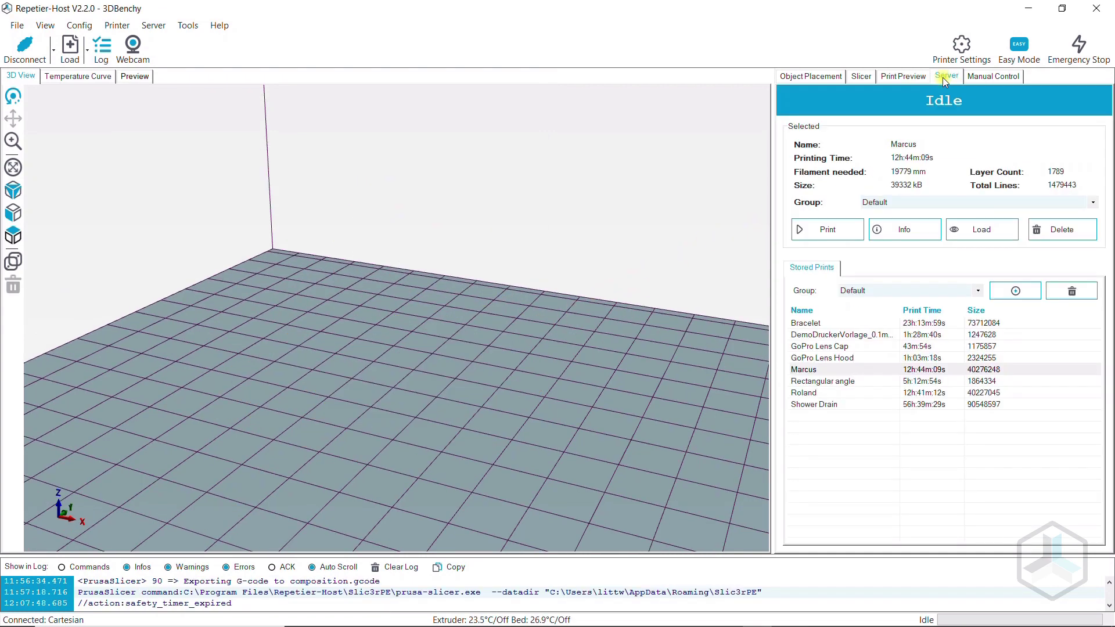
left_click(802, 347)
left_click(801, 358)
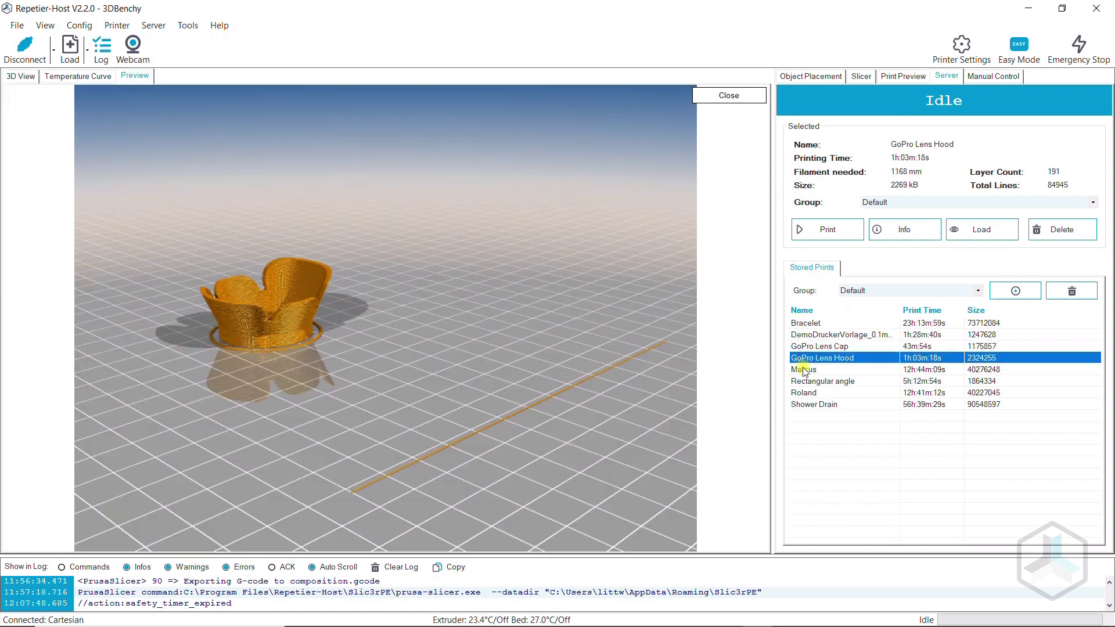
left_click(802, 370)
left_click(803, 381)
left_click(888, 292)
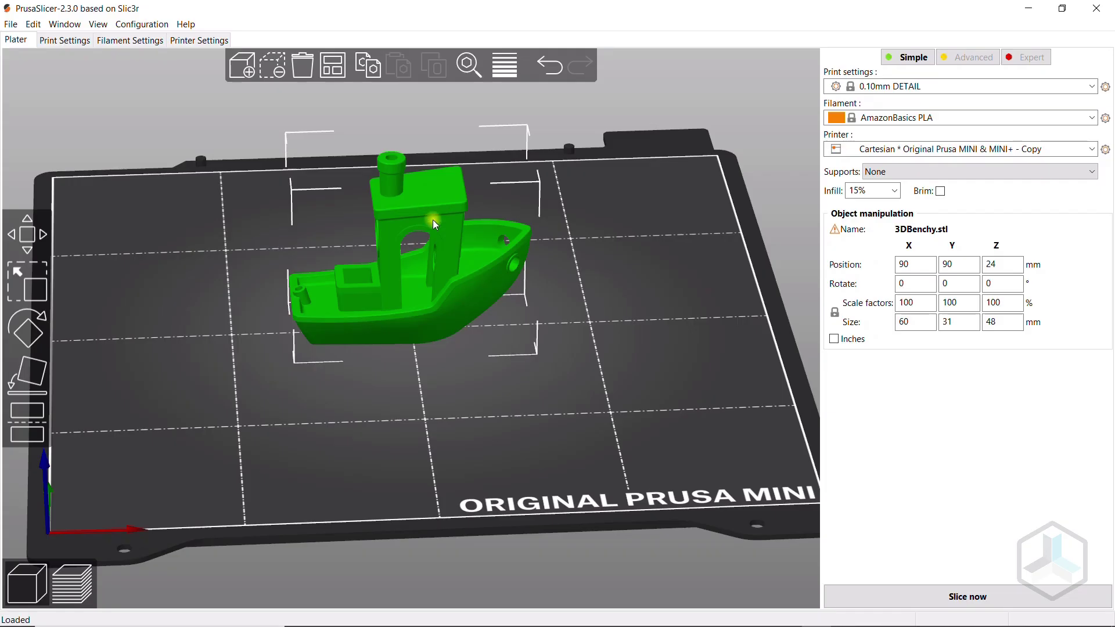
Step: Slice the Benchy (2h57m estimate) and upload the G-code to the printer host's Default group
left_click(924, 587)
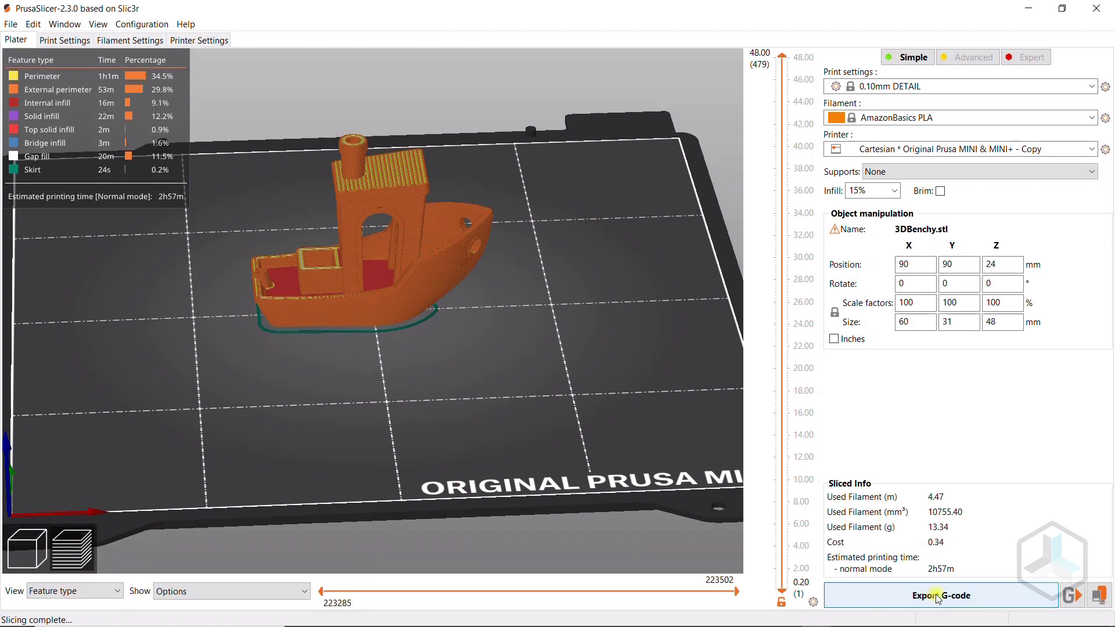
left_click(1071, 595)
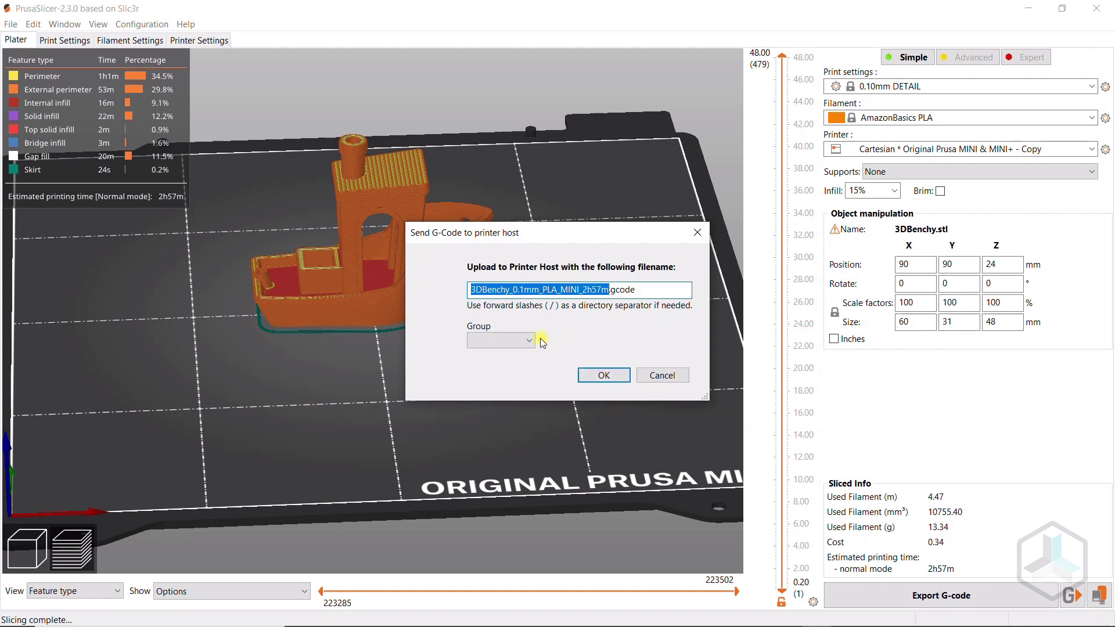
left_click(524, 341)
left_click(509, 354)
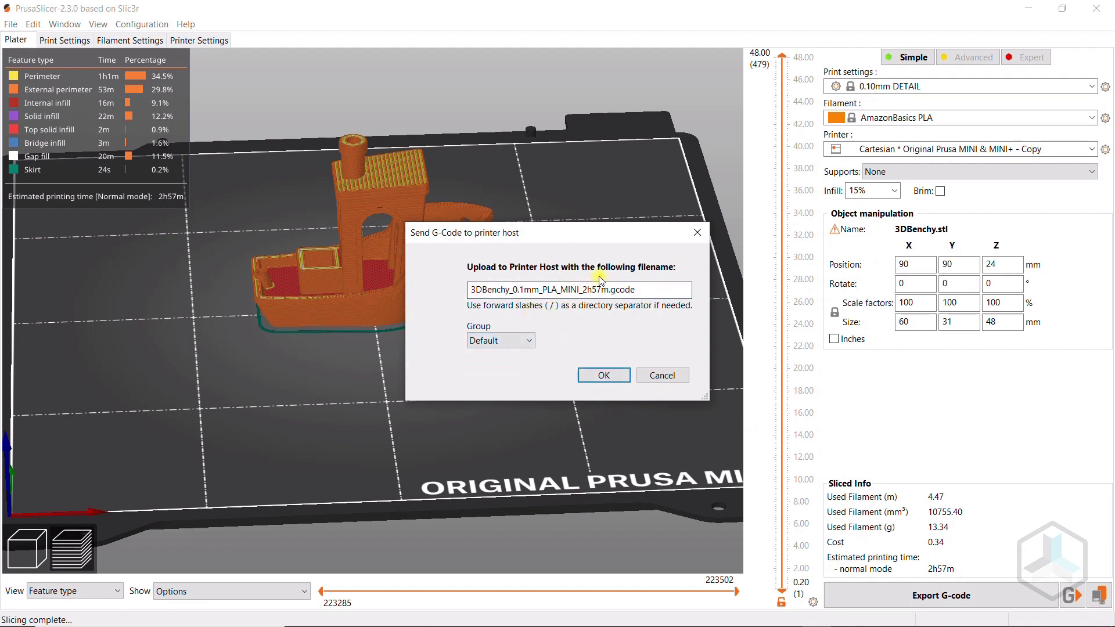
left_click(606, 378)
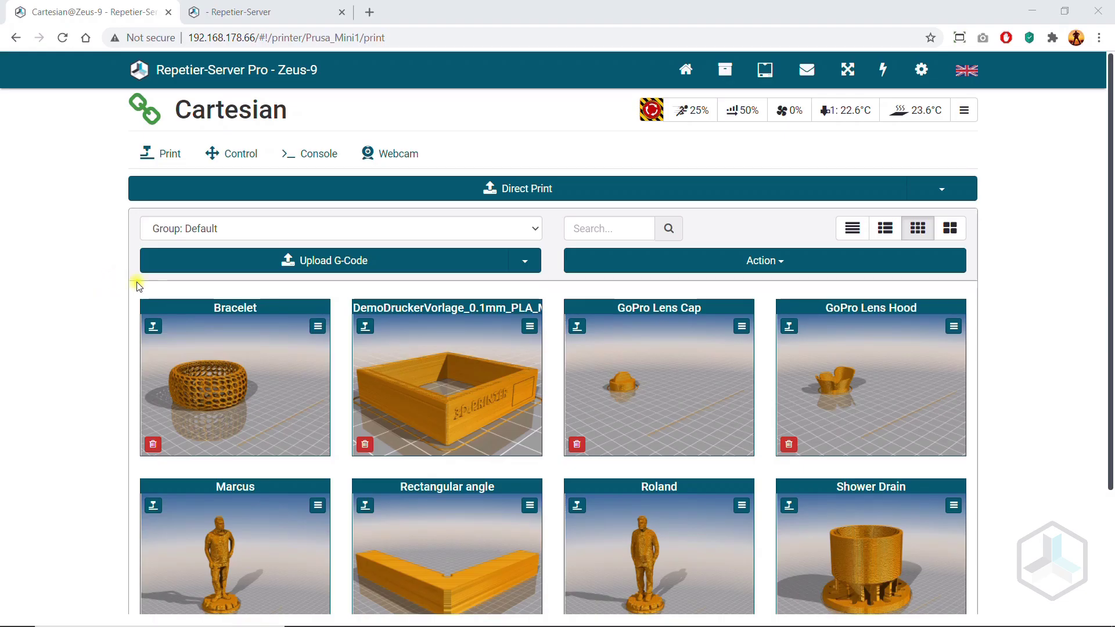
Step: Upload 3DBenchy.gcode to the Cartesian printer and check its print summary
left_click(241, 268)
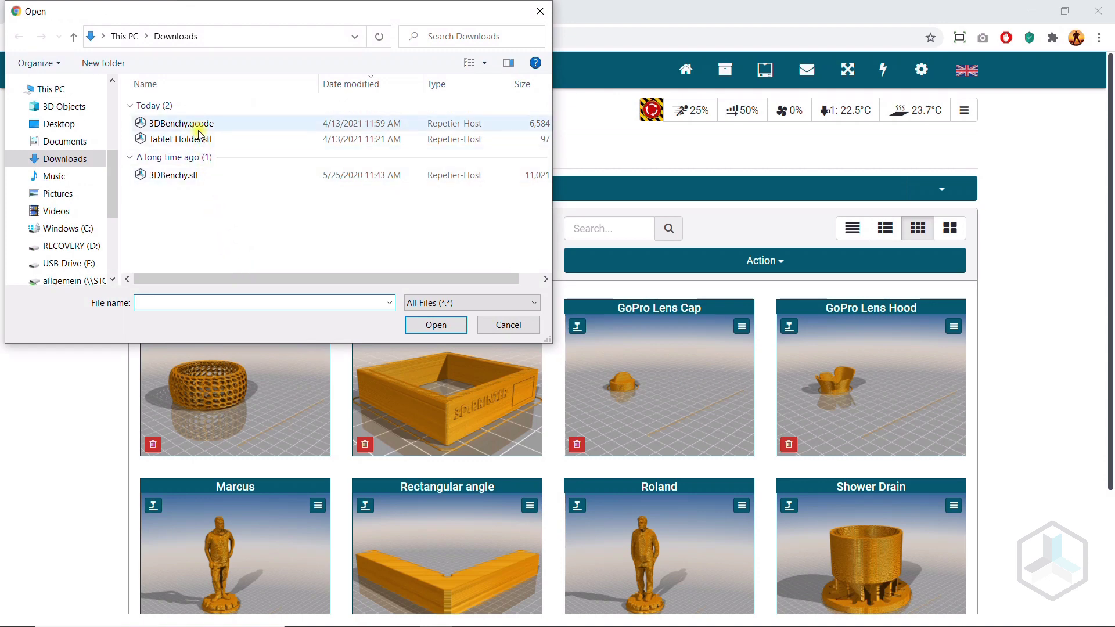
double_click(196, 125)
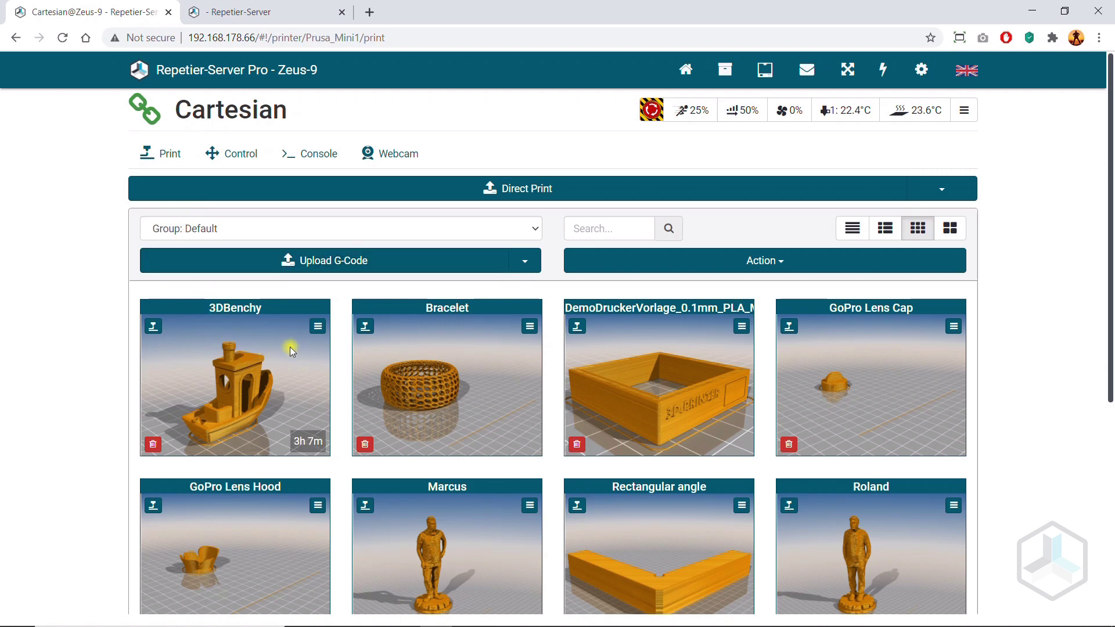
left_click(317, 326)
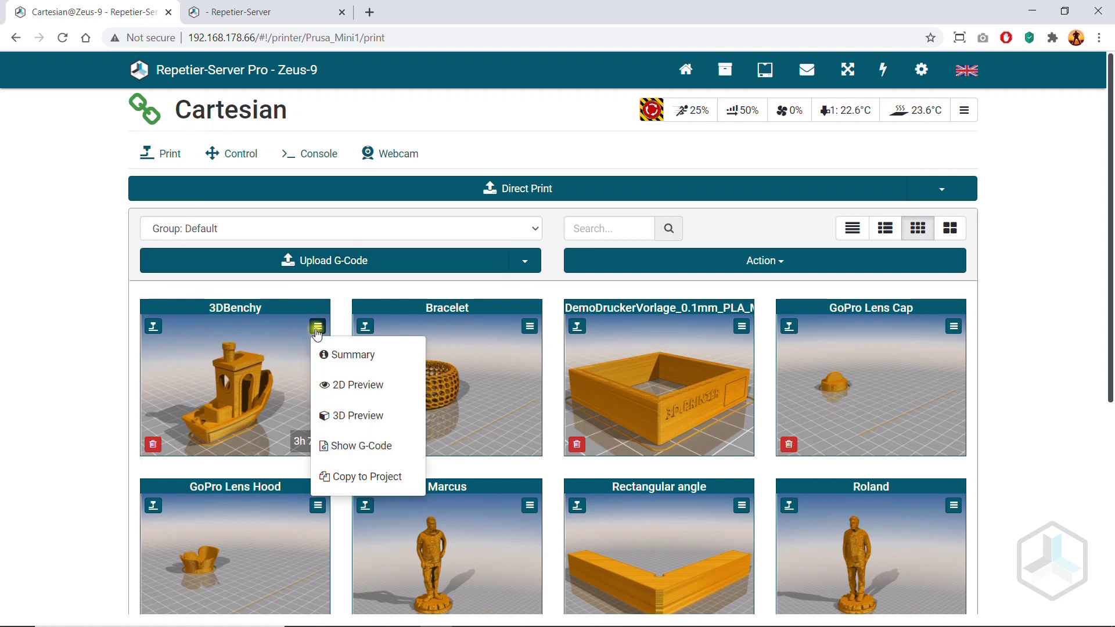
left_click(327, 354)
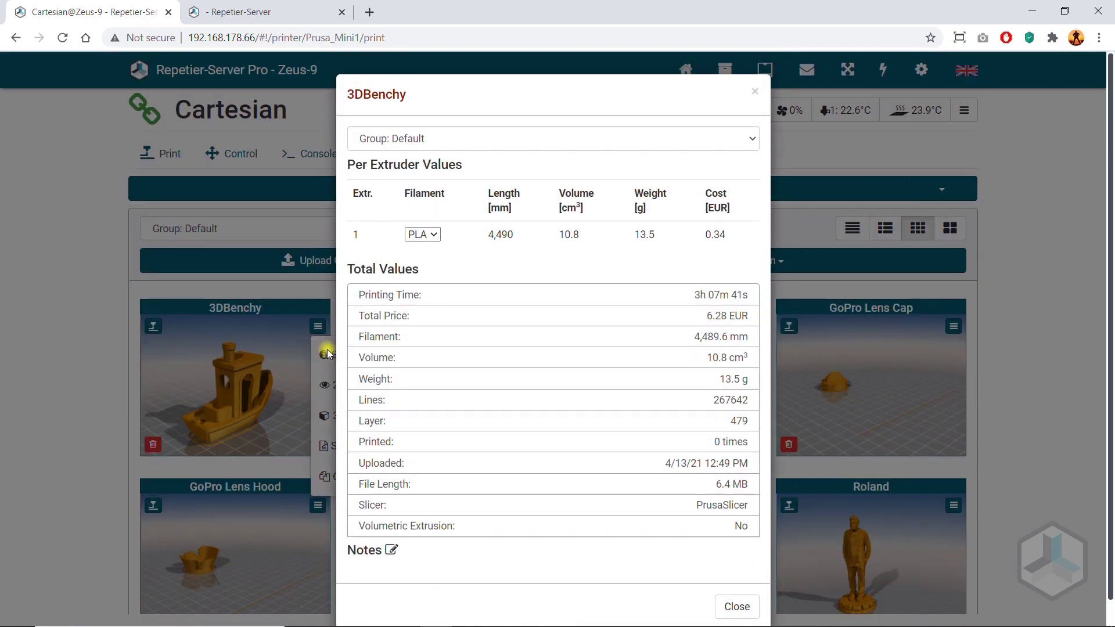
left_click(754, 92)
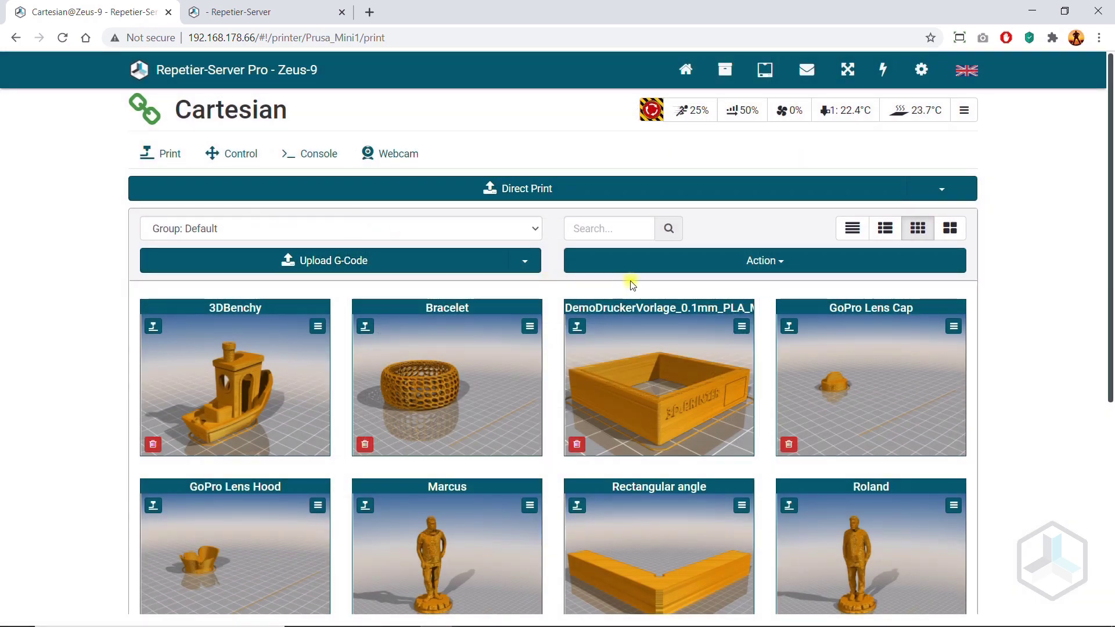
Step: Create a new model group named Test
left_click(664, 266)
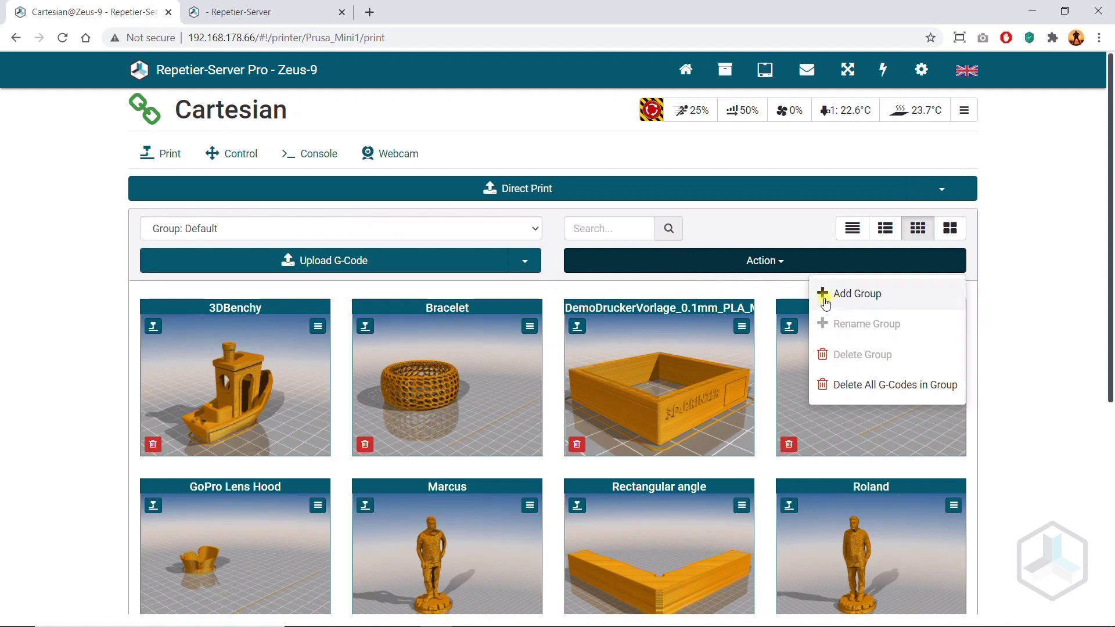
left_click(851, 296)
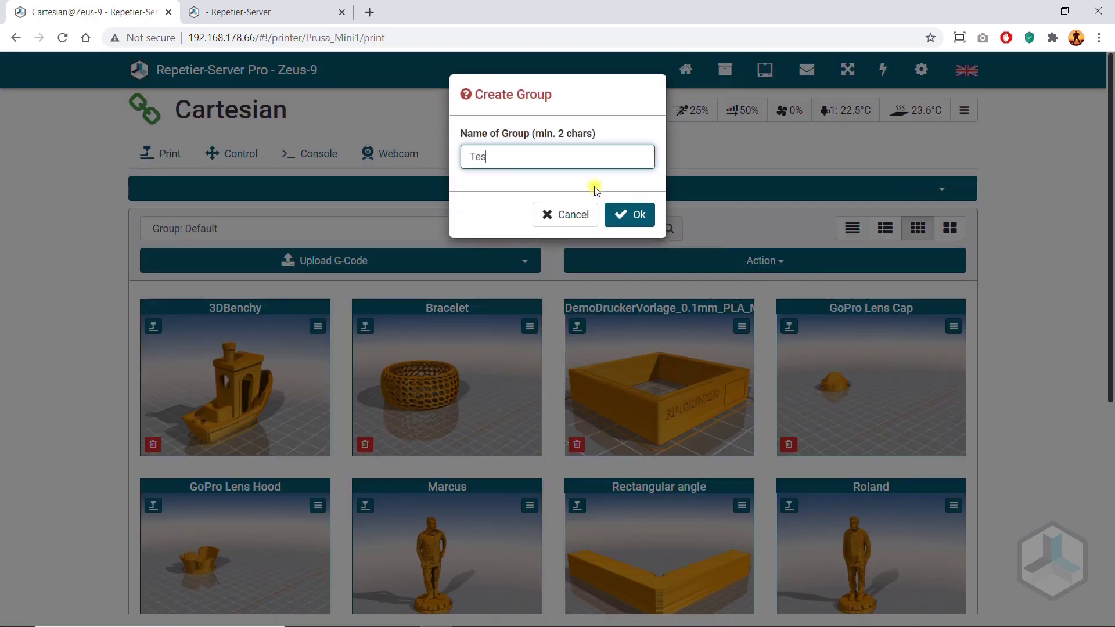
left_click(624, 215)
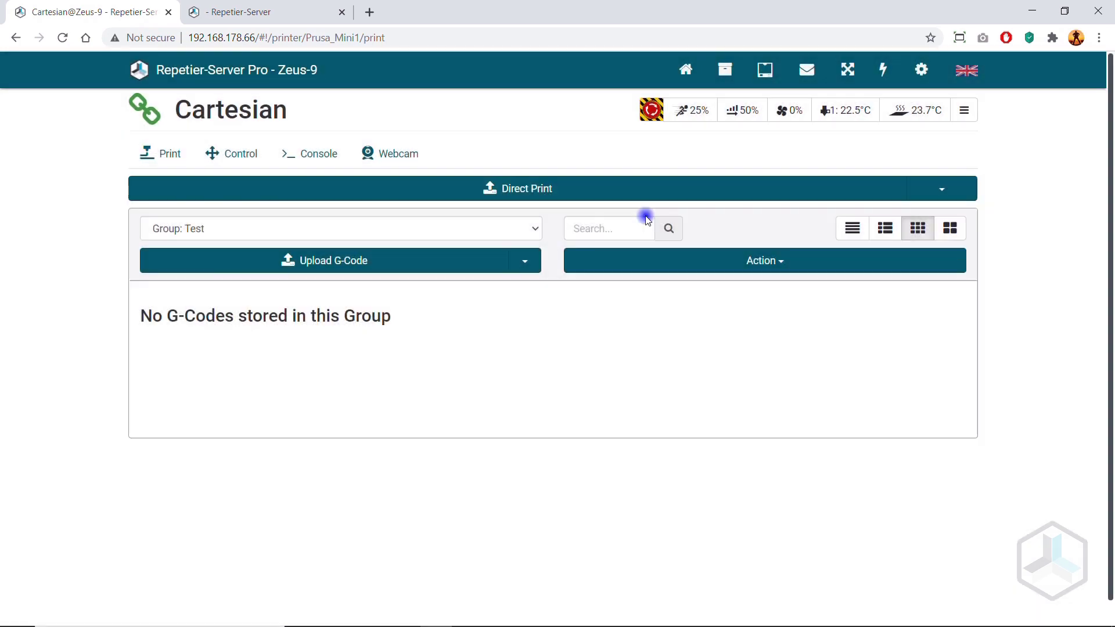
Step: From the Default group, reassign 3DBenchy to the Test group in its summary
left_click(425, 227)
left_click(238, 272)
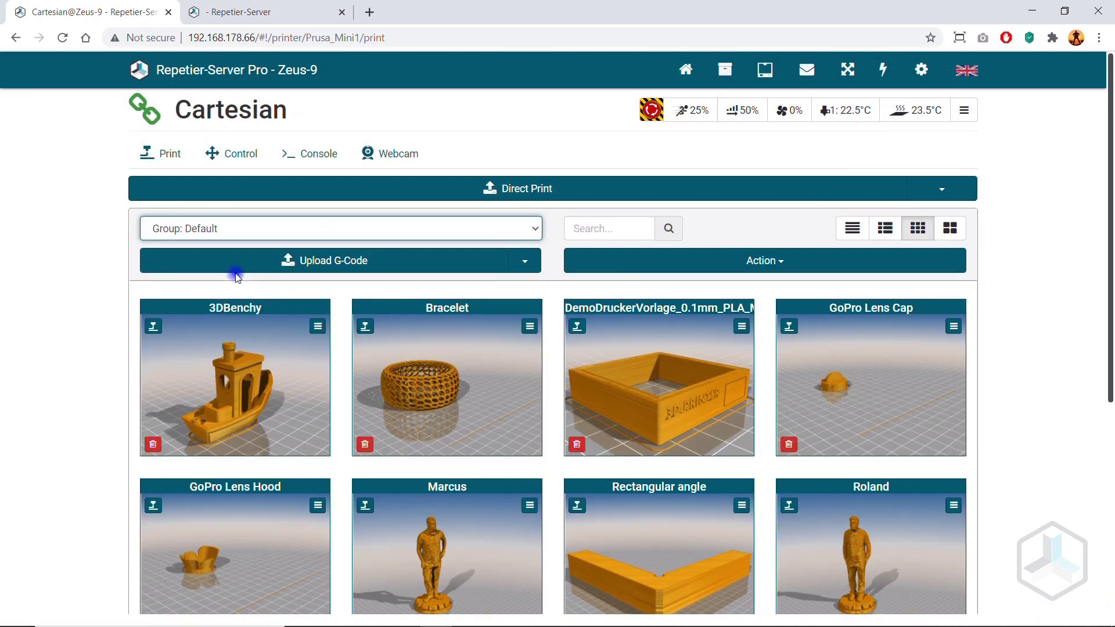
left_click(318, 327)
left_click(332, 353)
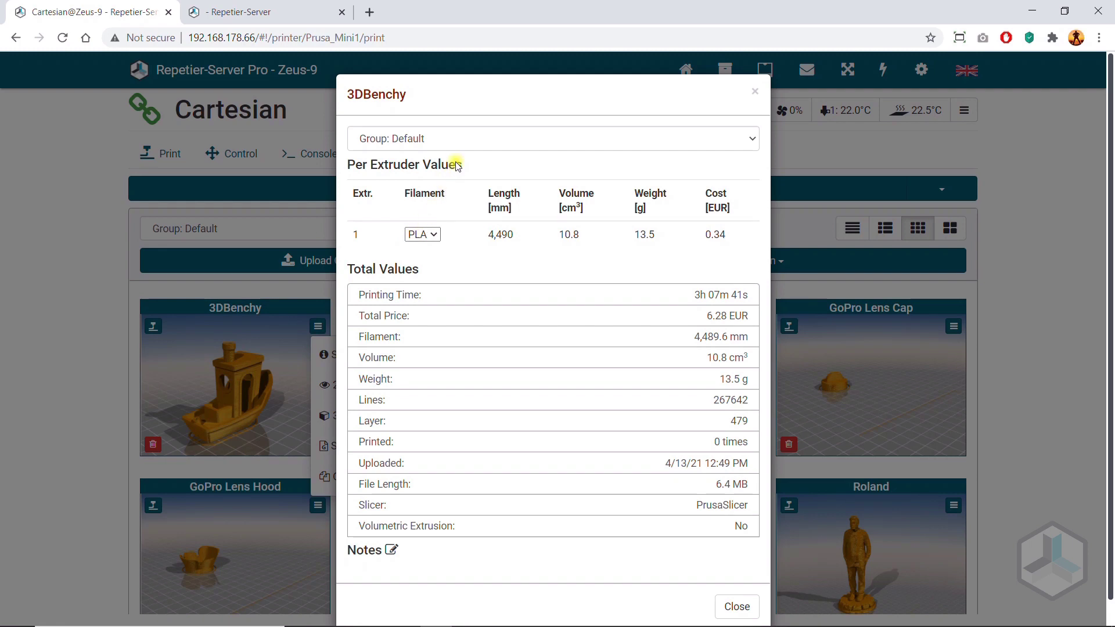
left_click(461, 139)
left_click(398, 231)
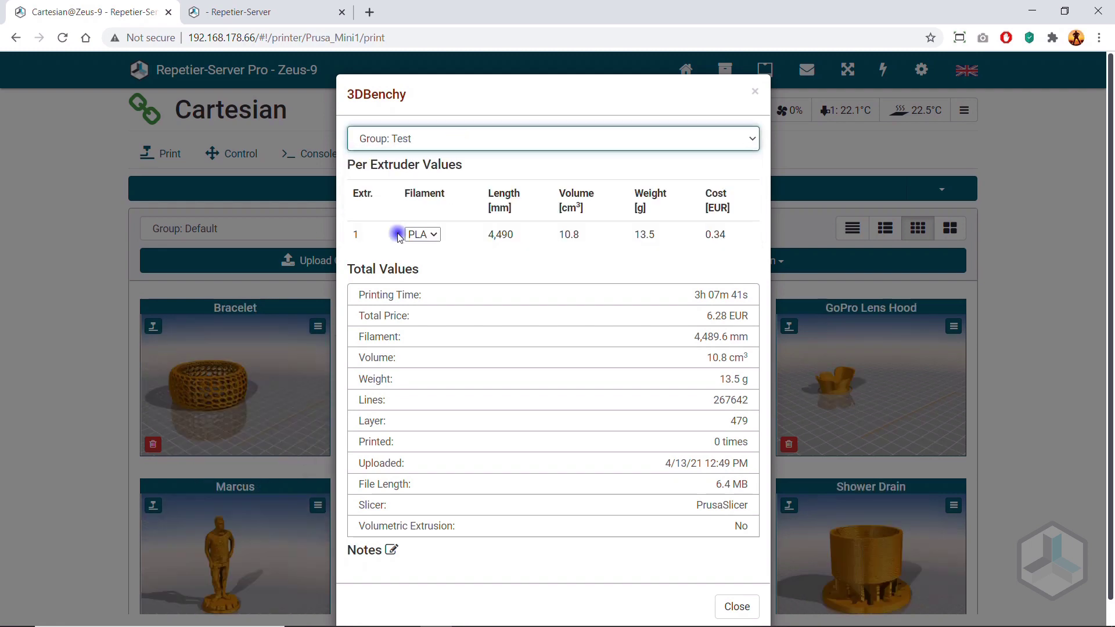
left_click(754, 93)
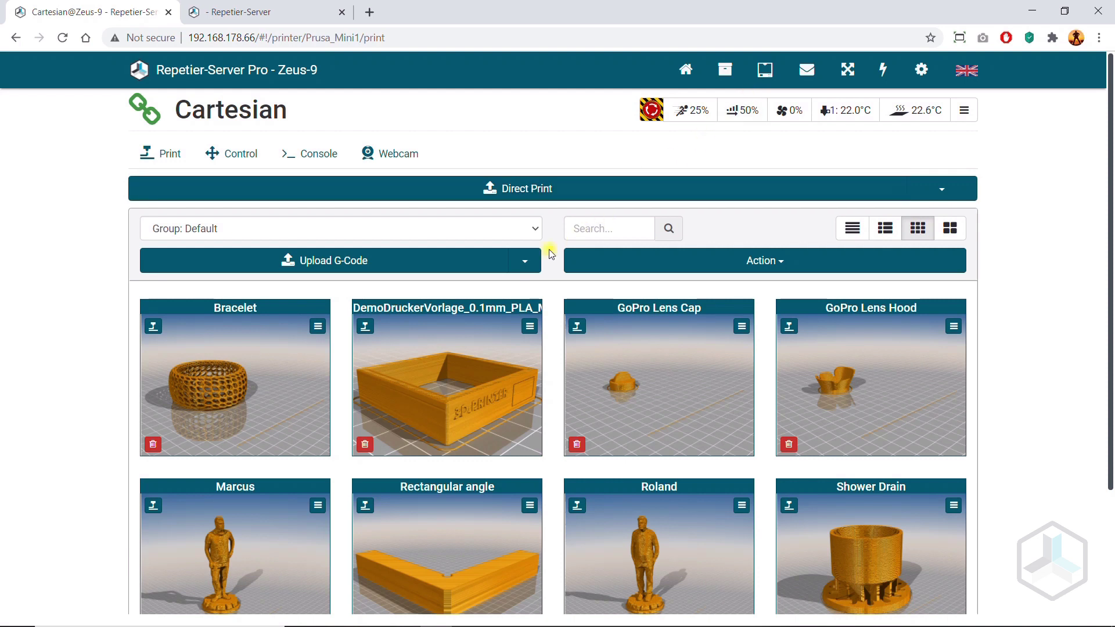
Step: Filter the file list to show only the Test group's files
left_click(429, 225)
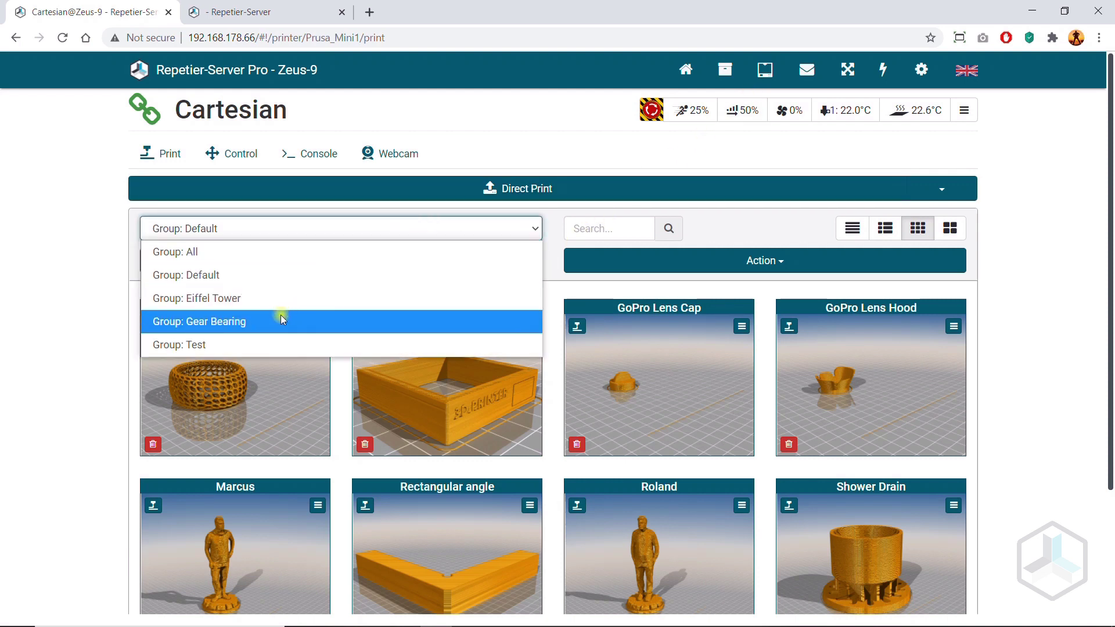
left_click(262, 340)
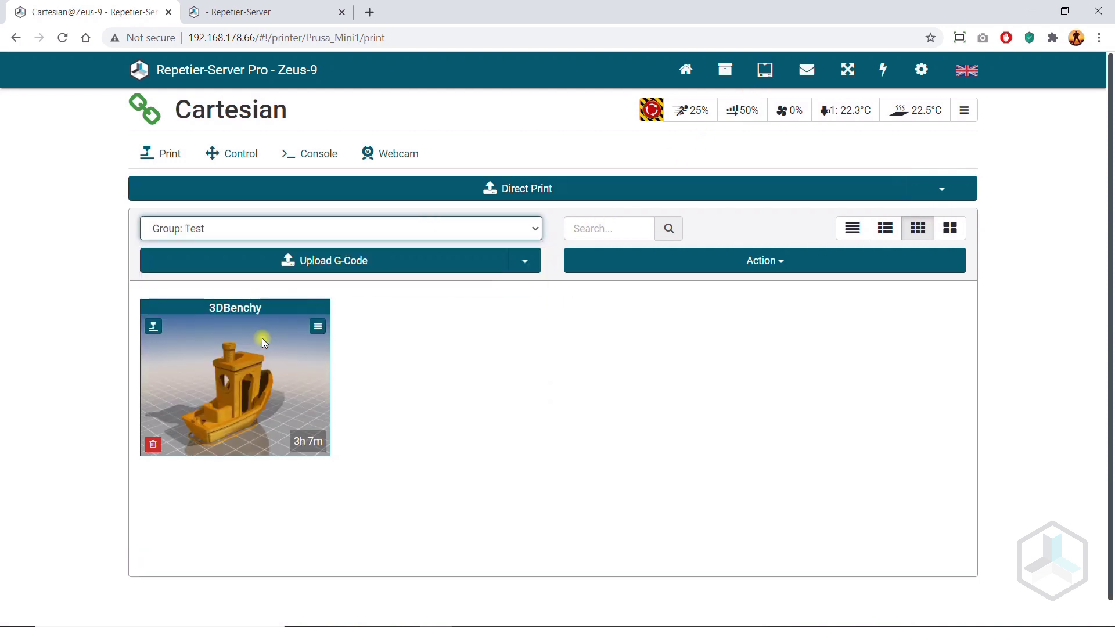
key("alt+Tab")
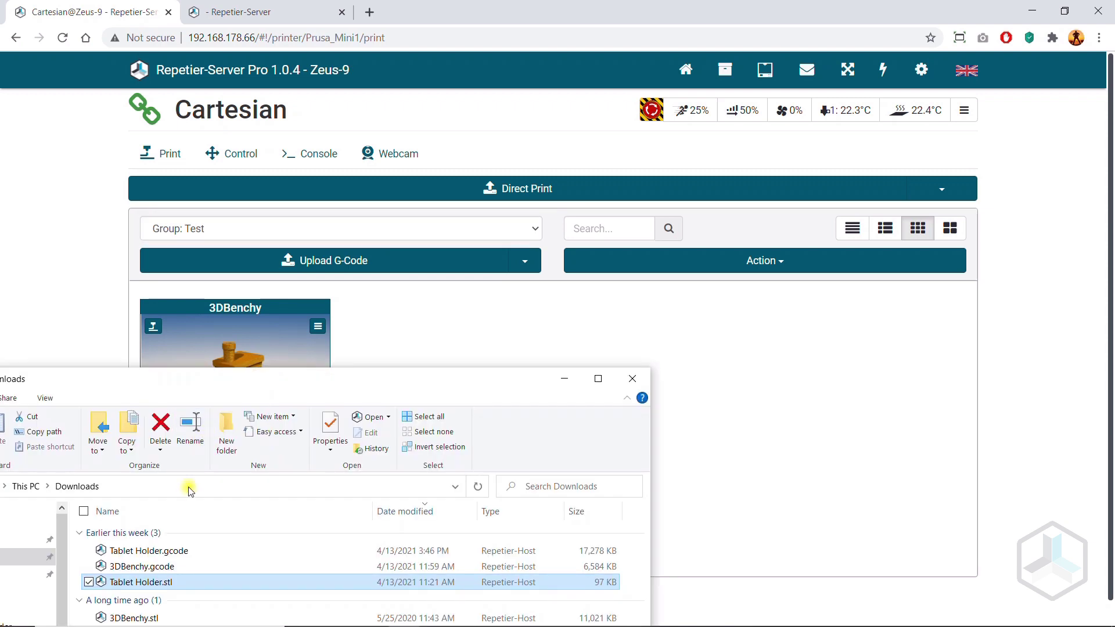
Step: Drag Tablet Holder.gcode from Downloads into the Test group's upload area
left_click_drag(176, 549, 343, 272)
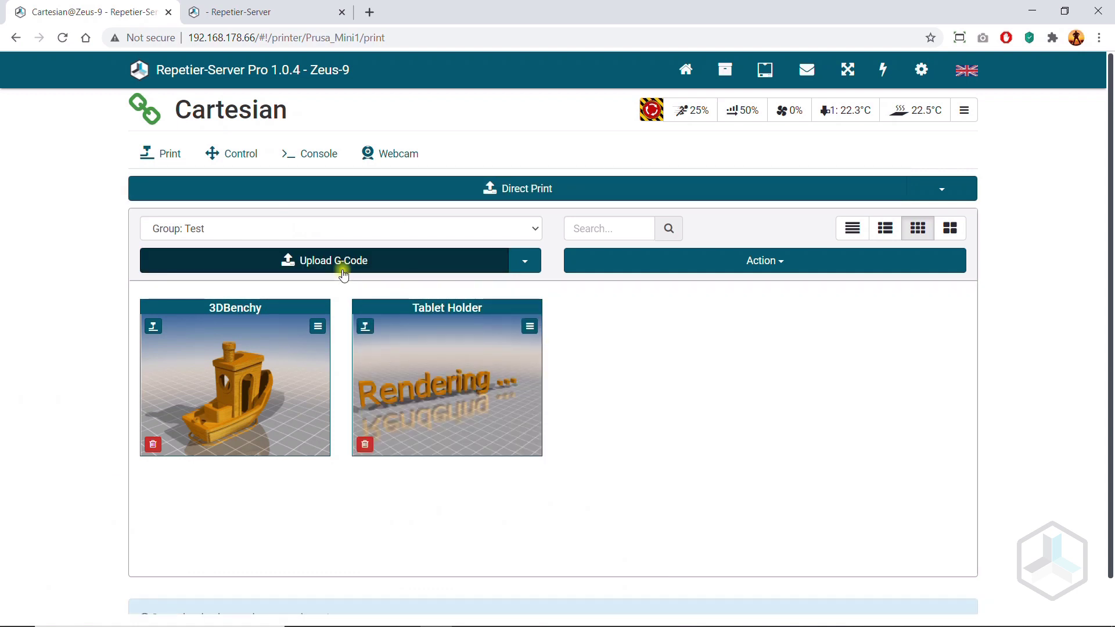
left_click(375, 272)
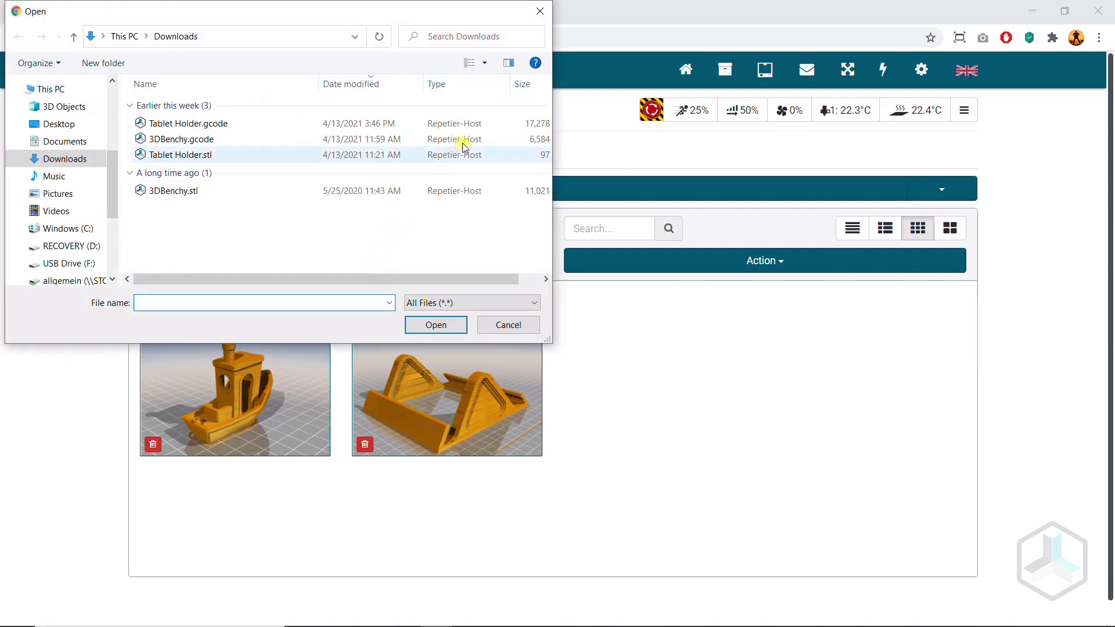
left_click(539, 11)
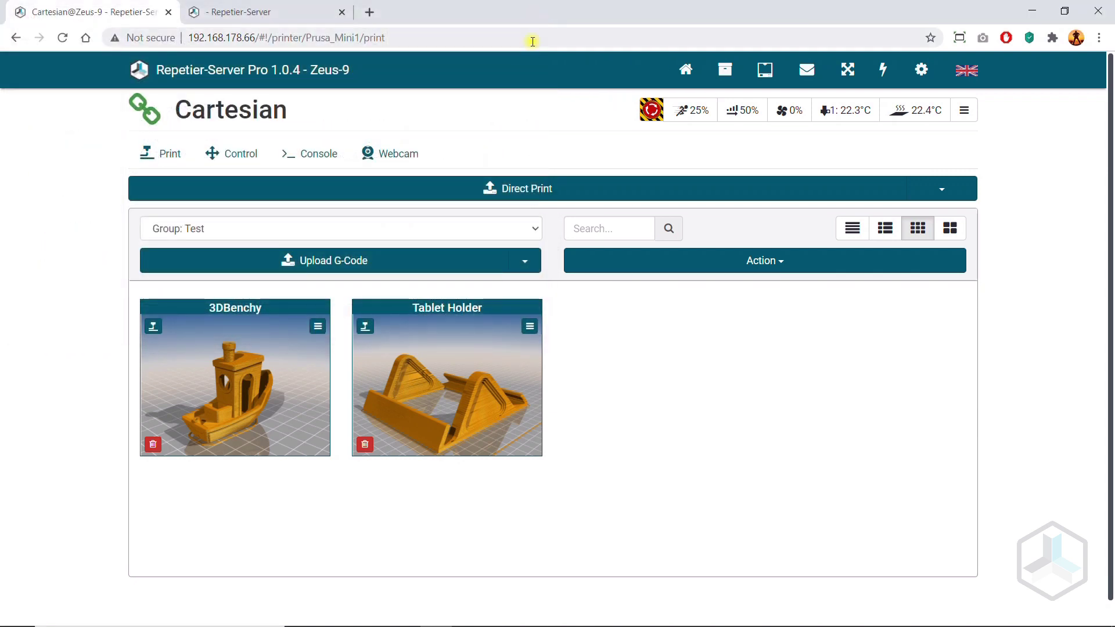
Step: Look over the other upload sources, such as URL import, then close the list
left_click(521, 262)
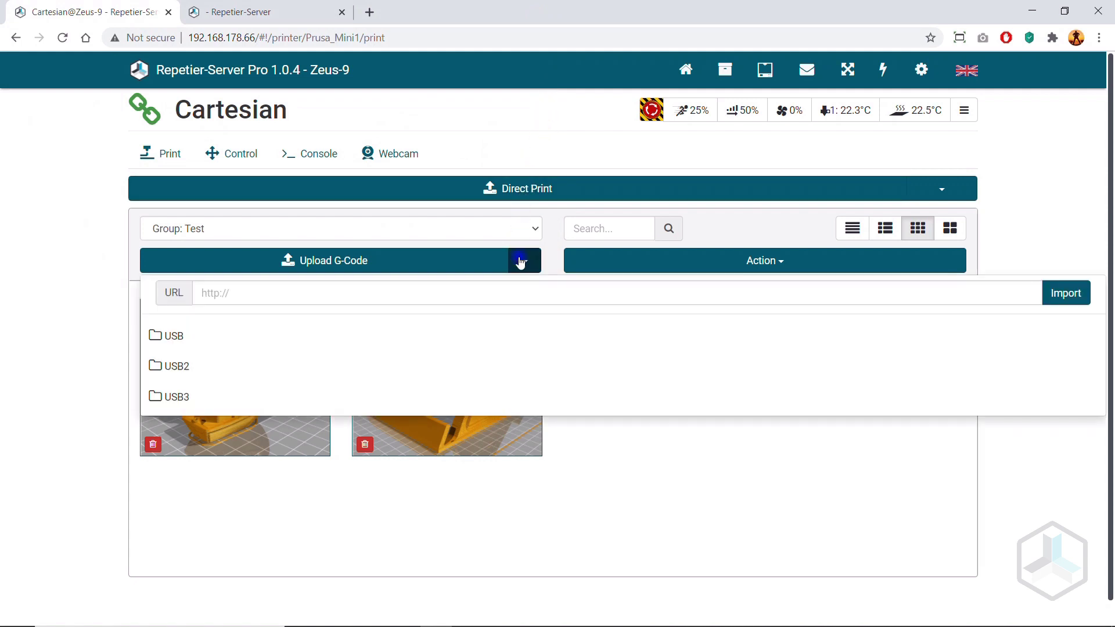
left_click(245, 288)
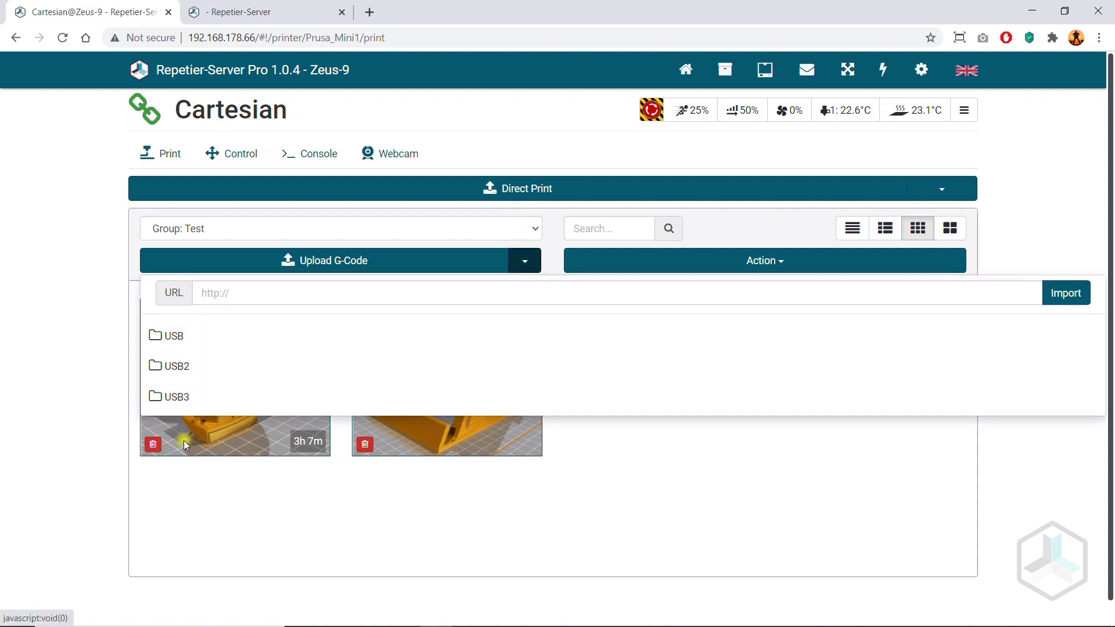
left_click(197, 493)
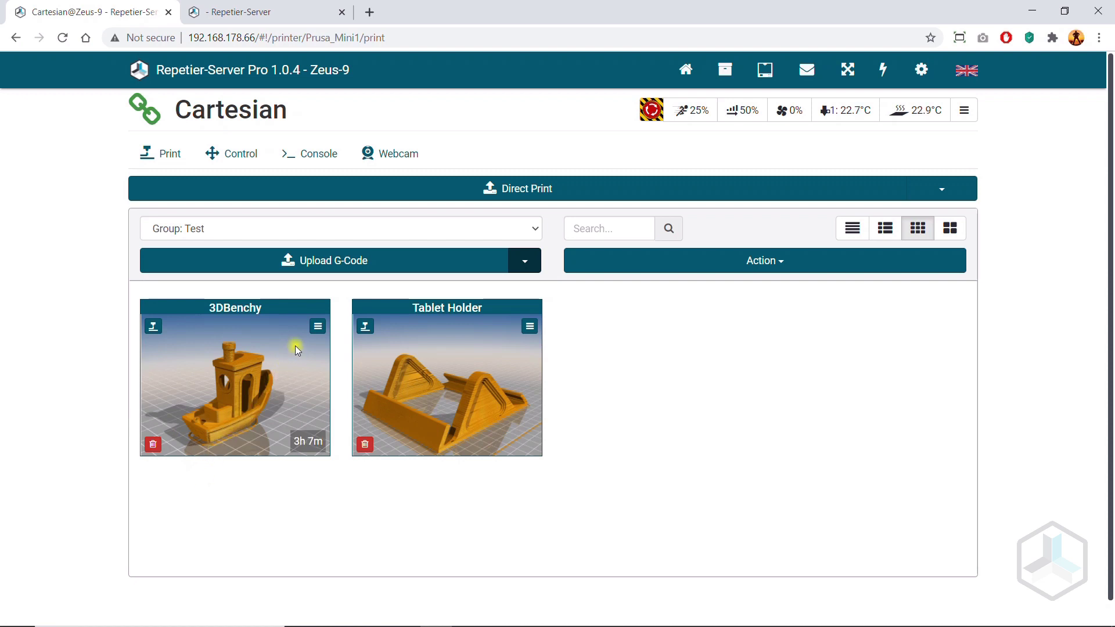
Step: Review 3DBenchy's summary (3h 07m 41s, 6.28 EUR) and reopen its actions menu
left_click(316, 328)
left_click(330, 354)
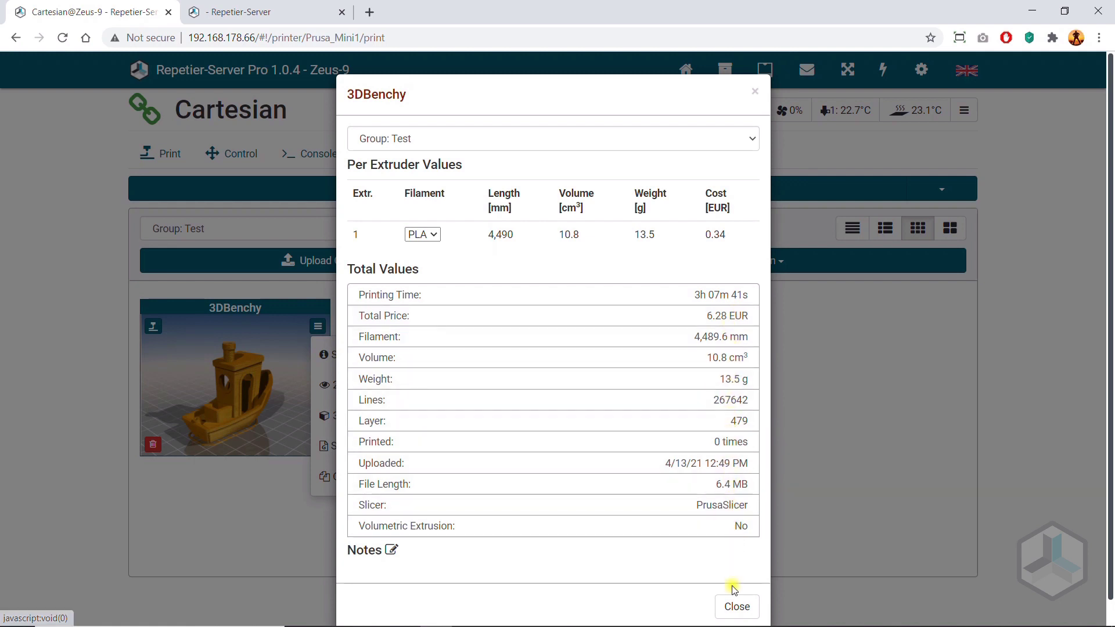
left_click(735, 608)
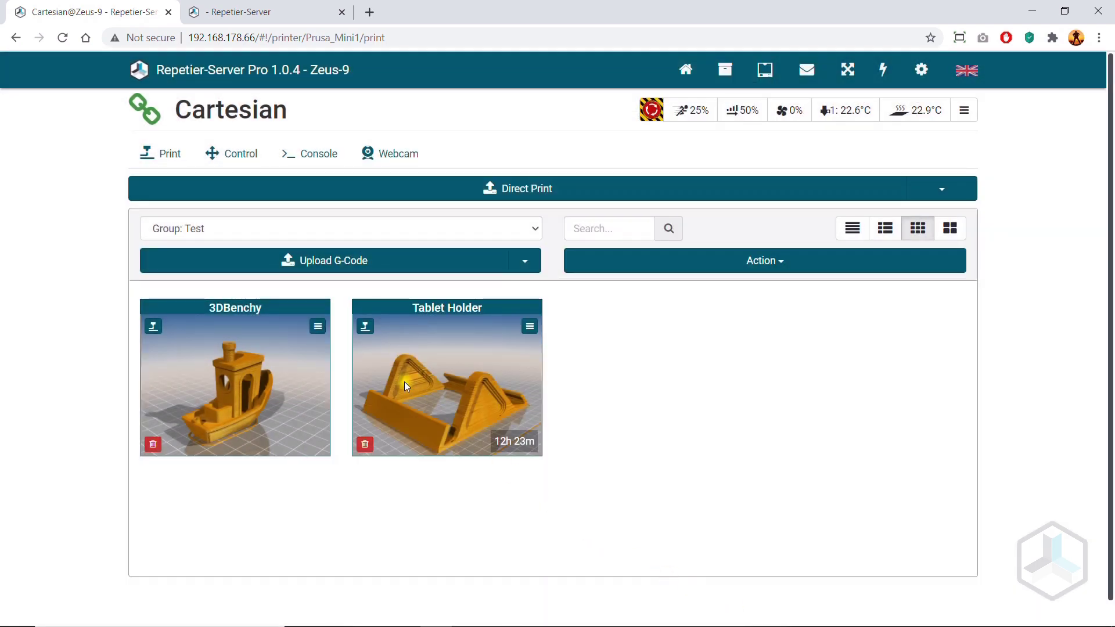
left_click(318, 326)
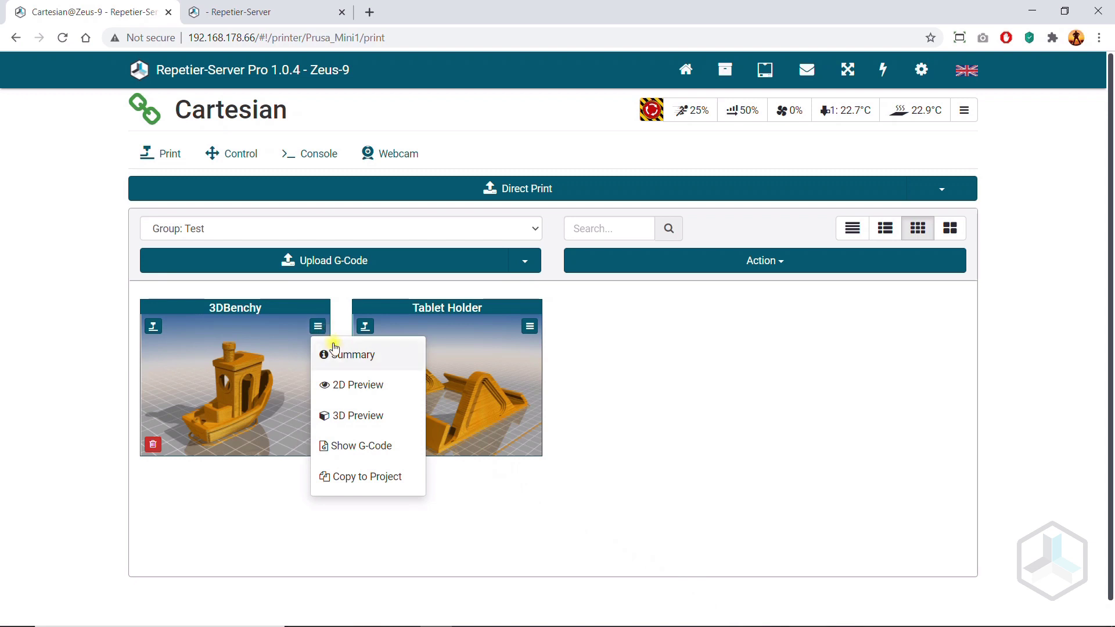
Step: Open 3DBenchy's 2D layer preview and jump to layer 29
left_click(358, 385)
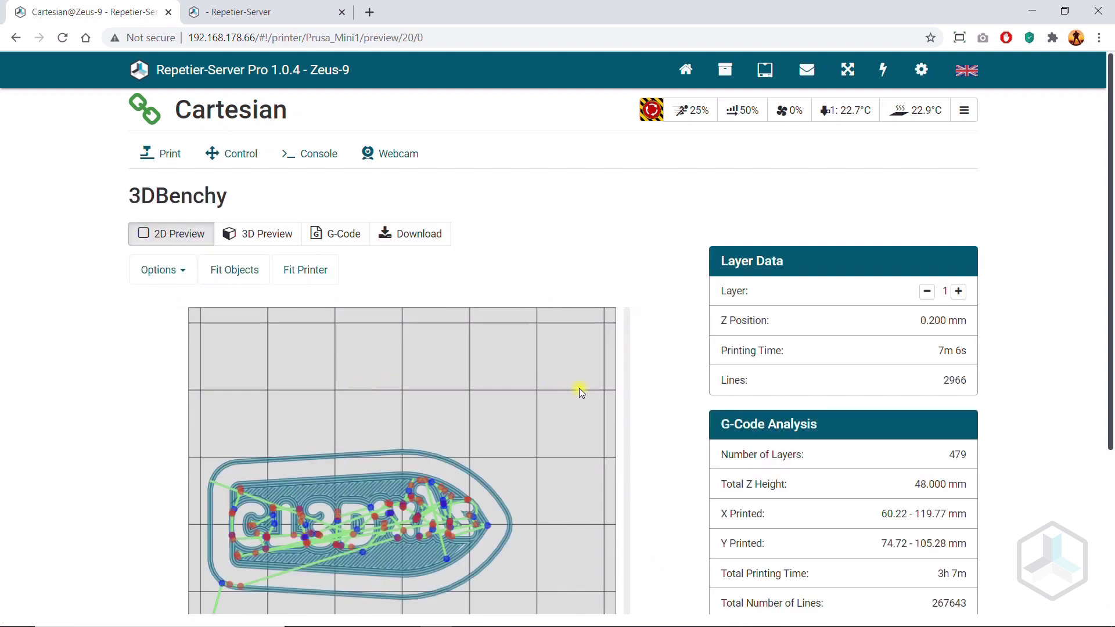
scroll(665, 393, "down", 3)
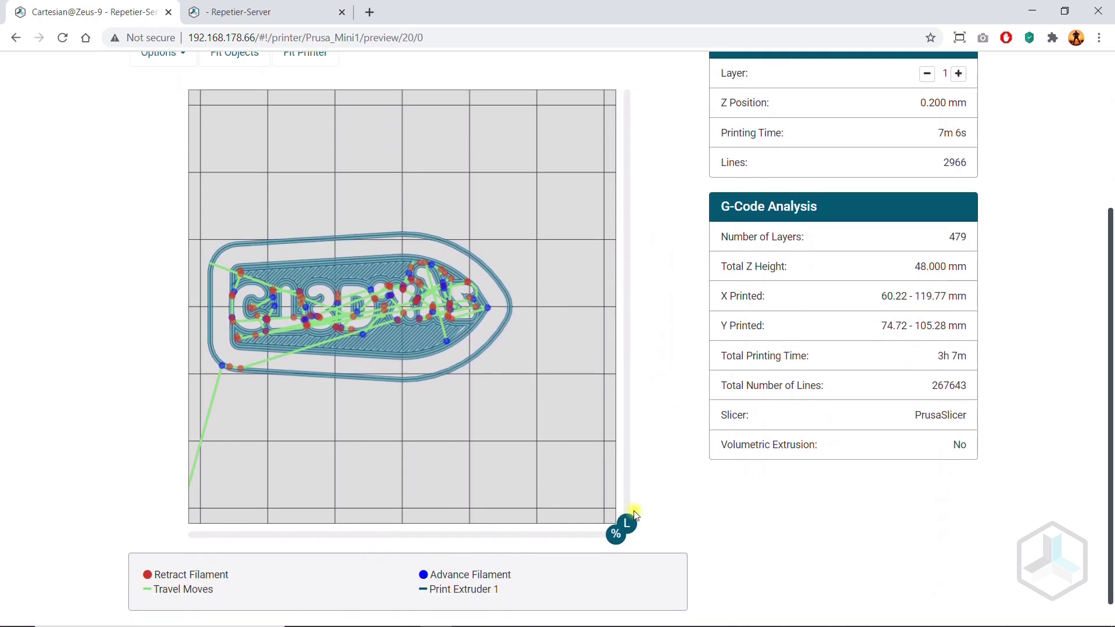
mouse_move(628, 520)
left_mouse_down()
mouse_move(628, 497)
mouse_move(632, 524)
left_mouse_up()
Step: Step through the layers back to layer 1 and show only its first 41% of moves
left_click(958, 74)
left_click(958, 74)
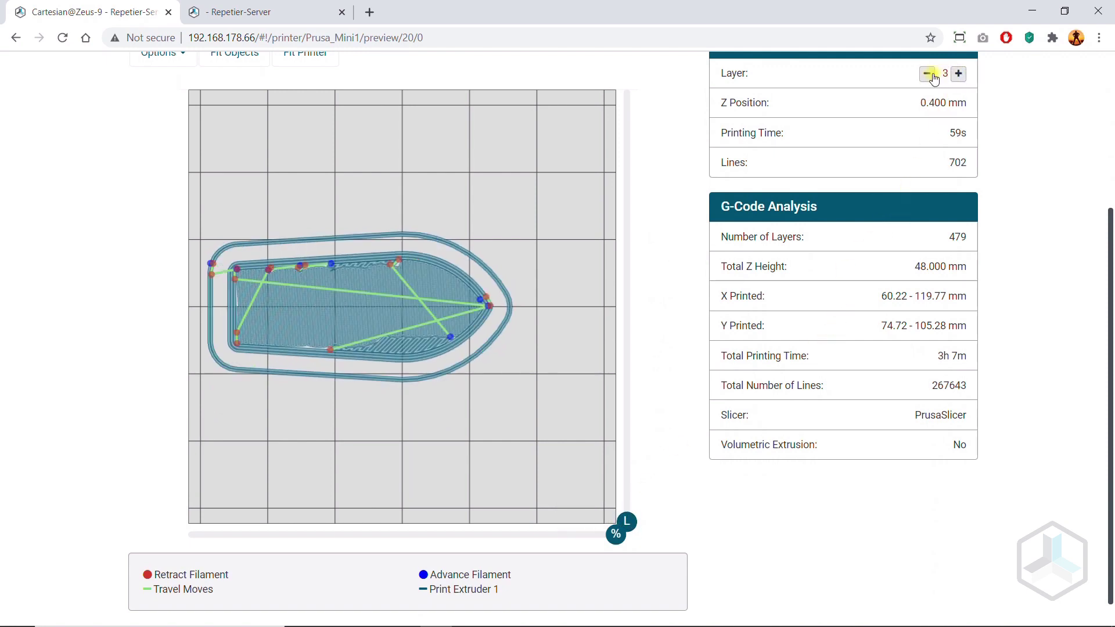
left_click(931, 76)
left_click(932, 75)
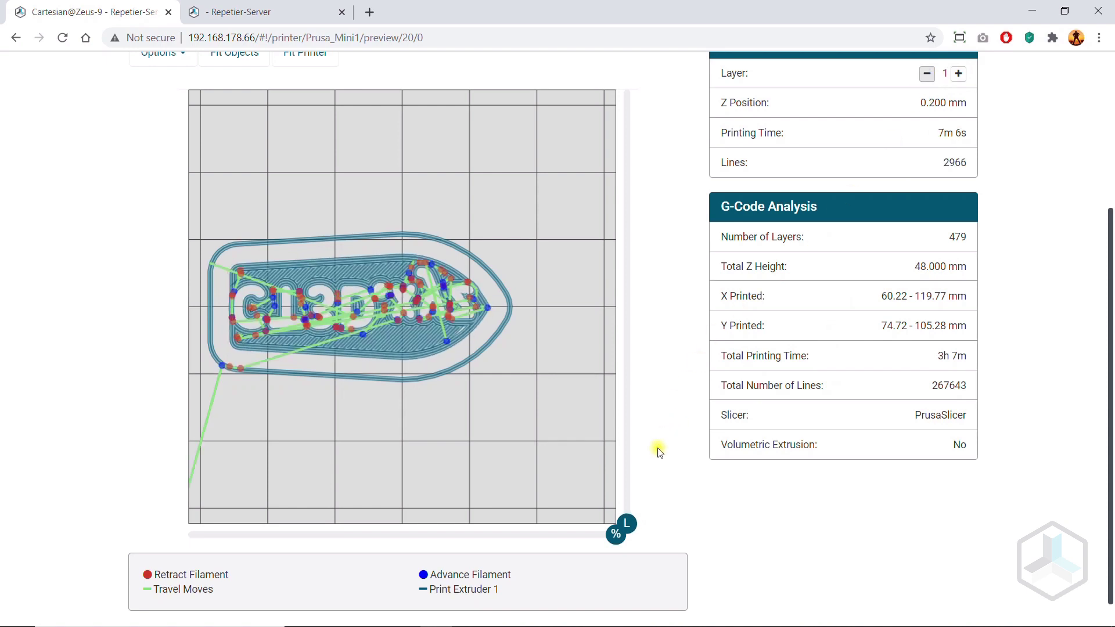
left_click_drag(616, 536, 674, 466)
scroll(668, 433, "up", 4)
Step: Switch the 3DBenchy preview to its raw G-code and scroll to line 292 (M221 S95)
left_click(257, 232)
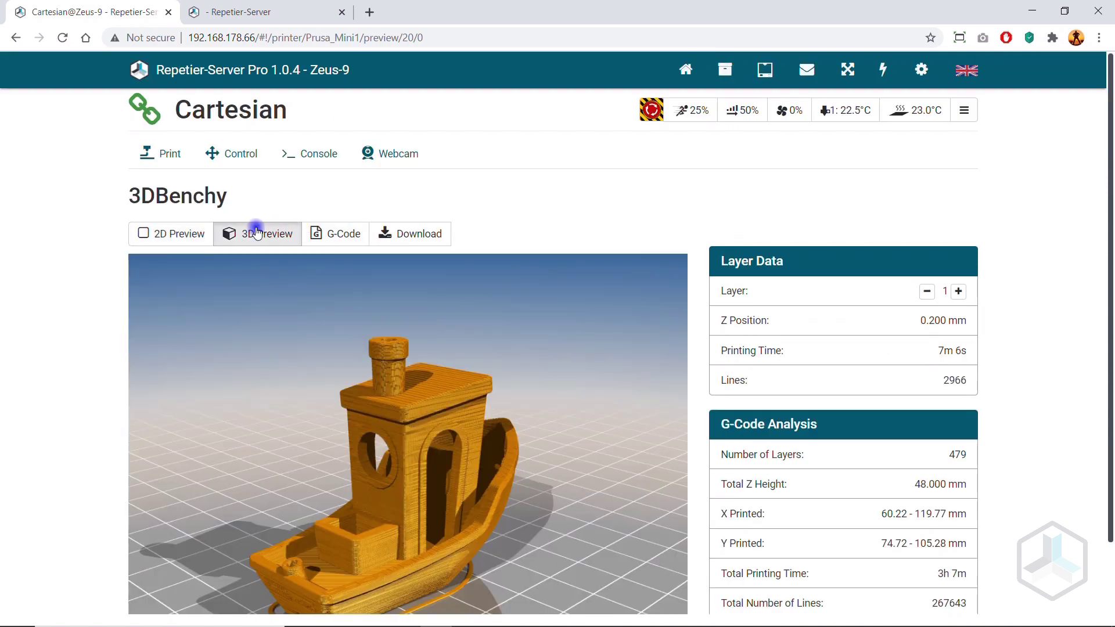
scroll(712, 376, "down", 2)
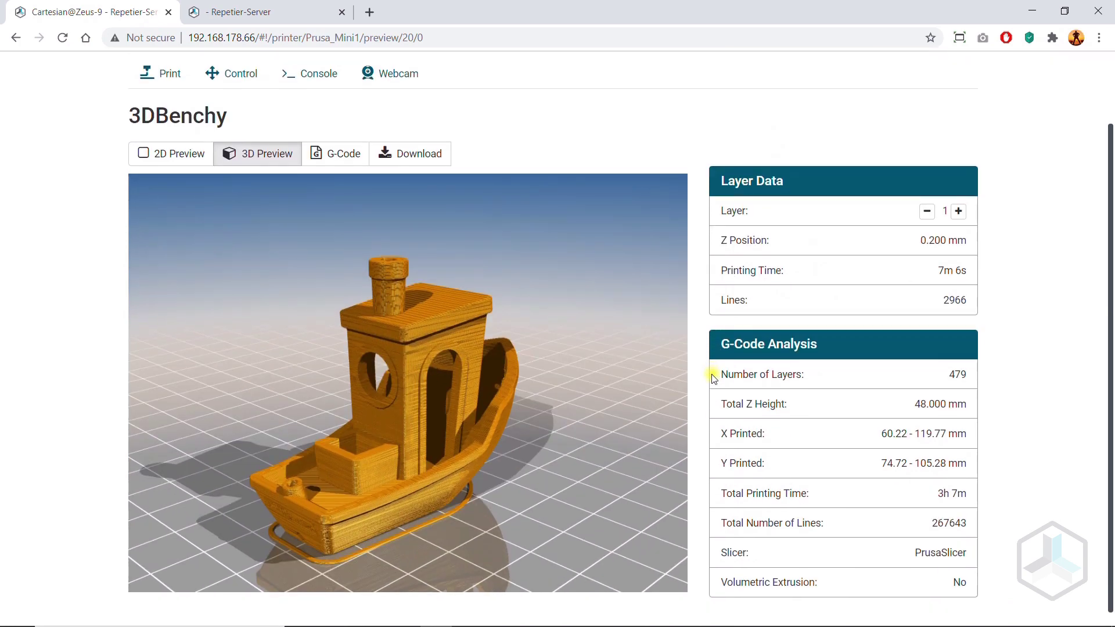
left_click(345, 159)
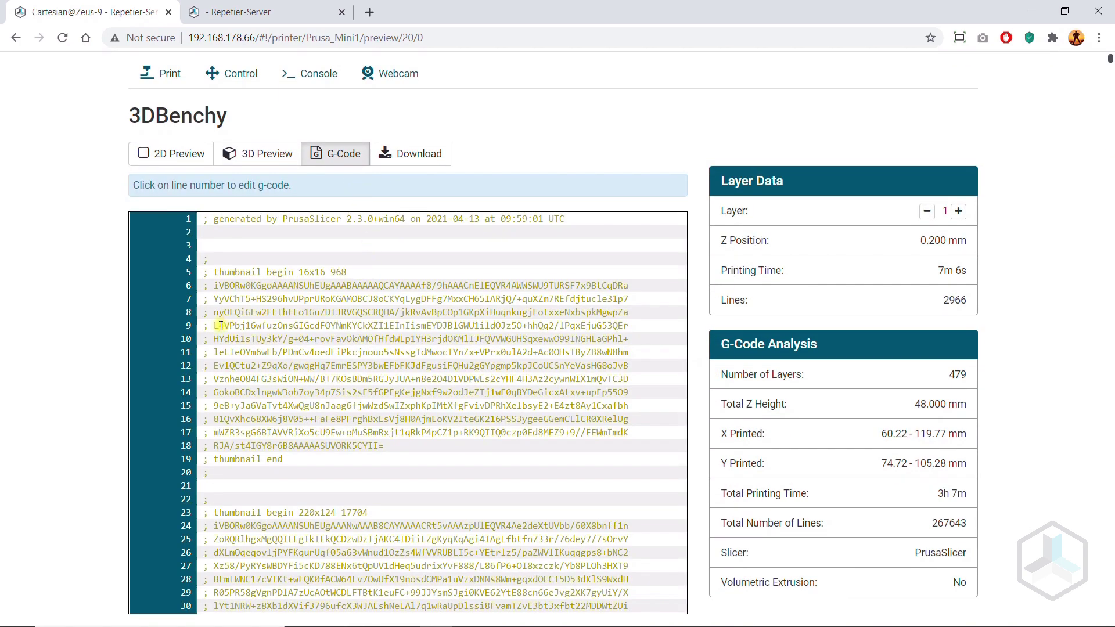
scroll(221, 326, "down", 20)
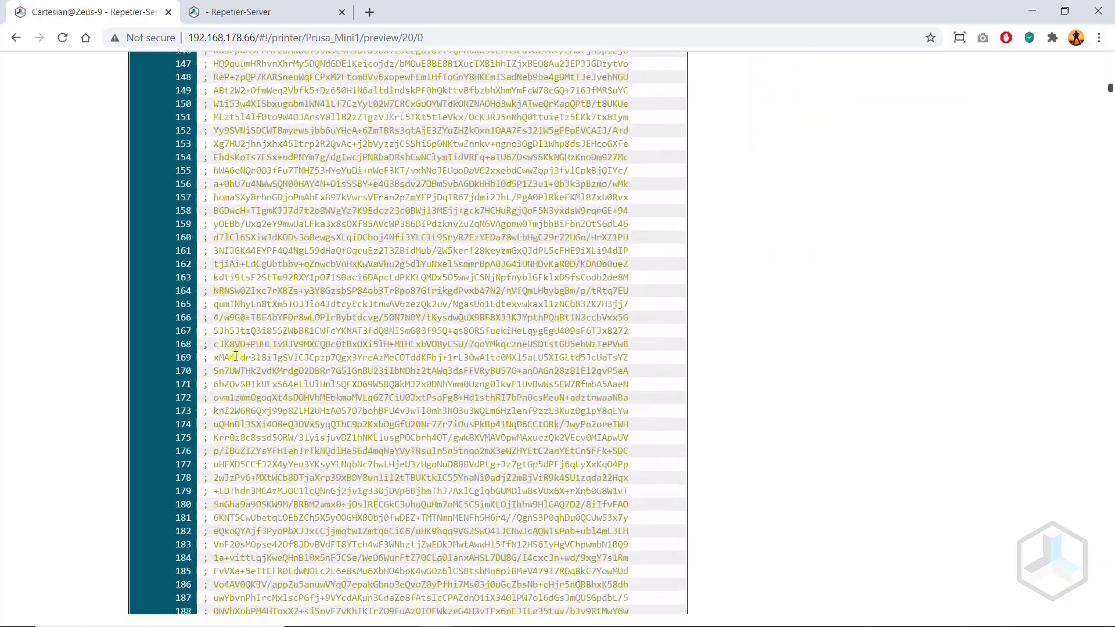
scroll(236, 356, "down", 20)
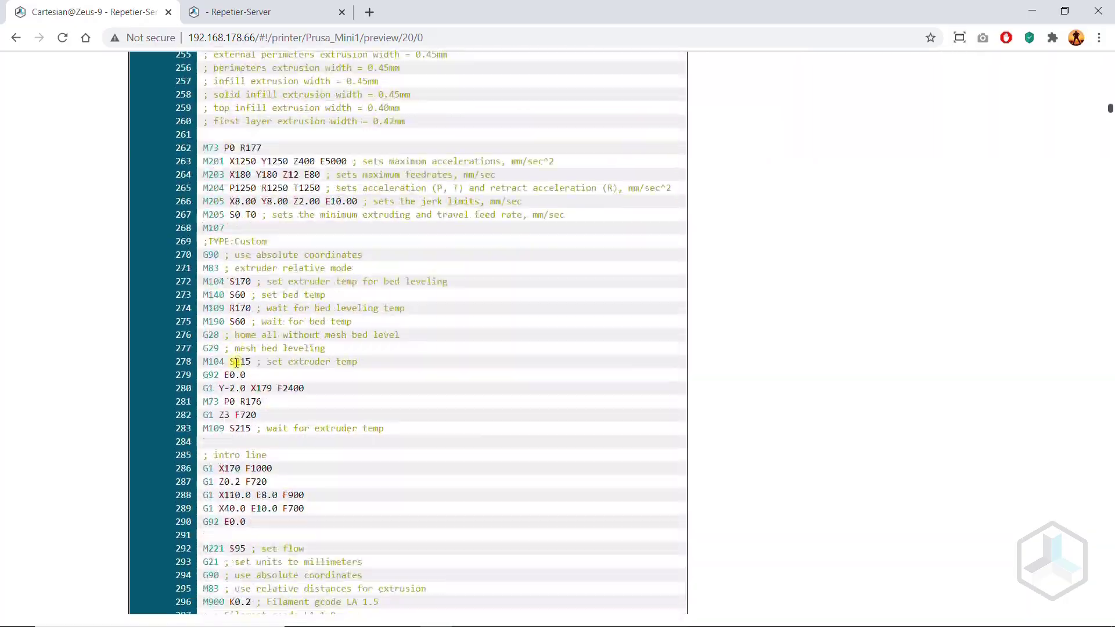
scroll(236, 363, "down", 4)
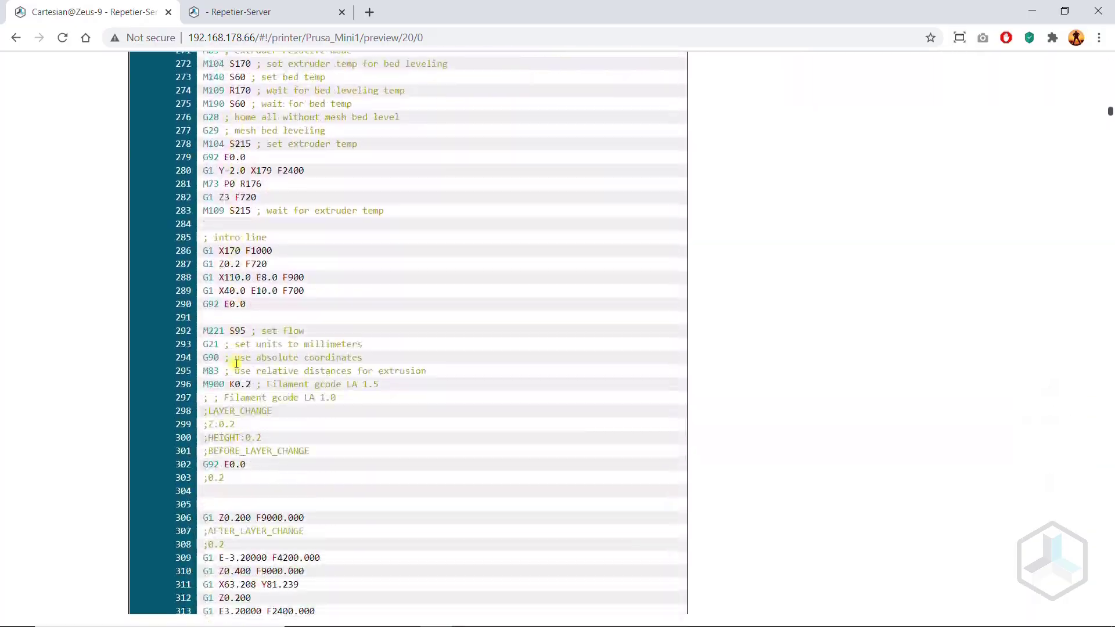
Step: Edit G-code line 292 to read M221 S115 and save the 3DBenchy file
left_click(183, 331)
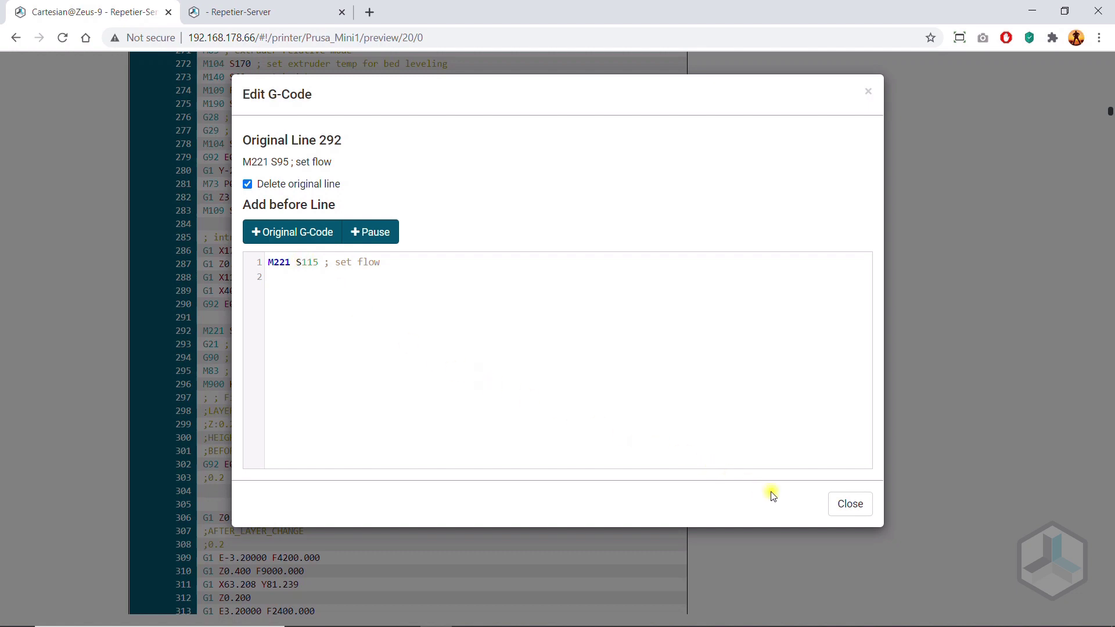
left_click(838, 514)
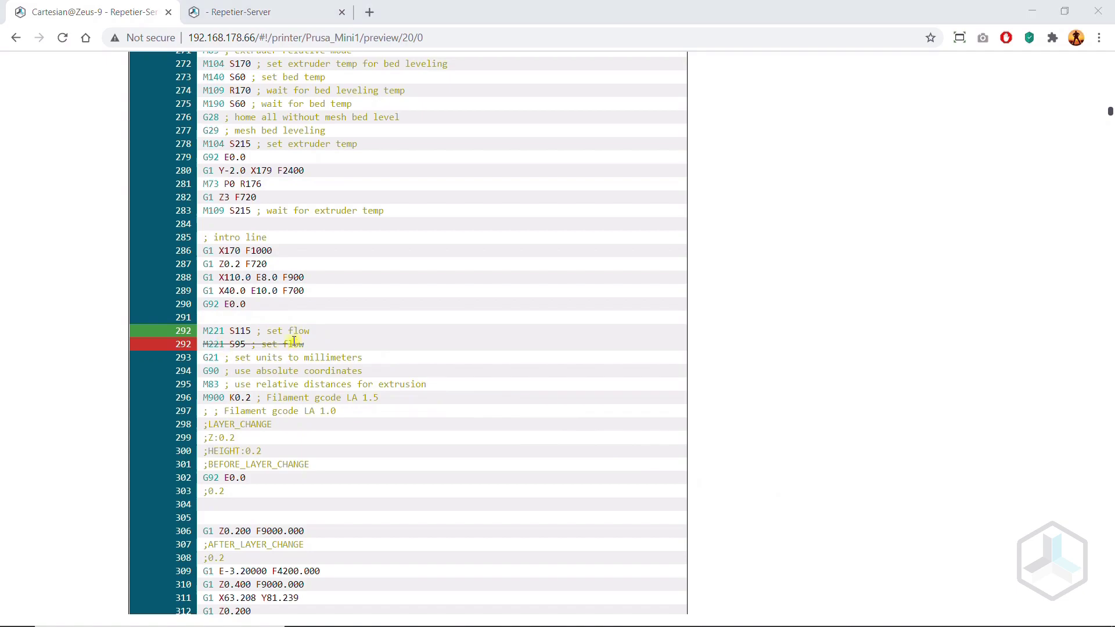
scroll(317, 296, "up", 20)
scroll(480, 272, "up", 20)
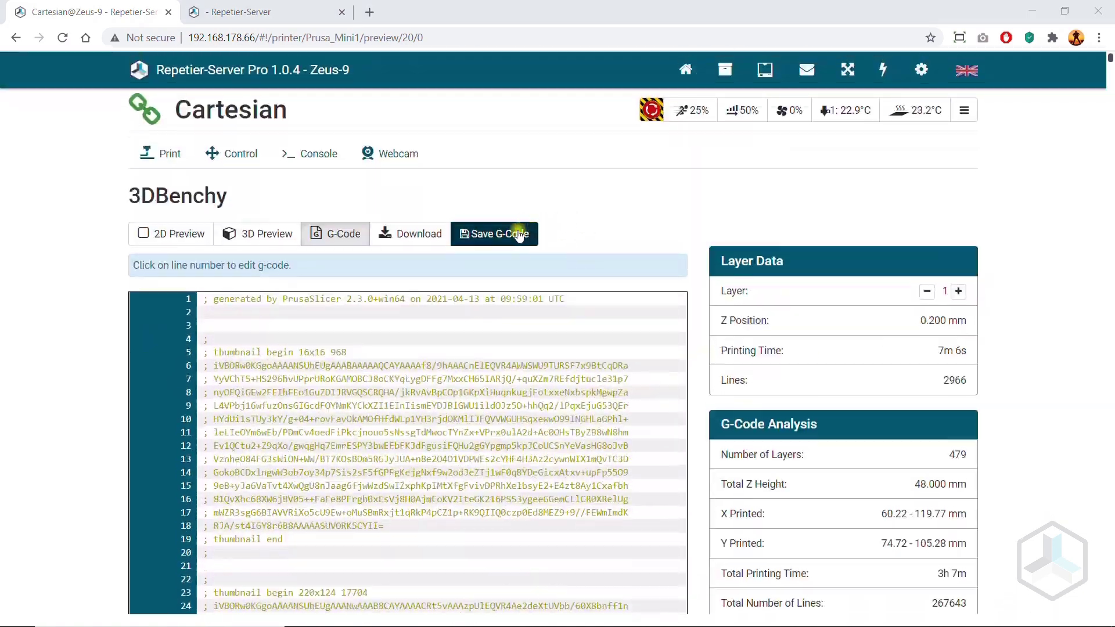
left_click(509, 235)
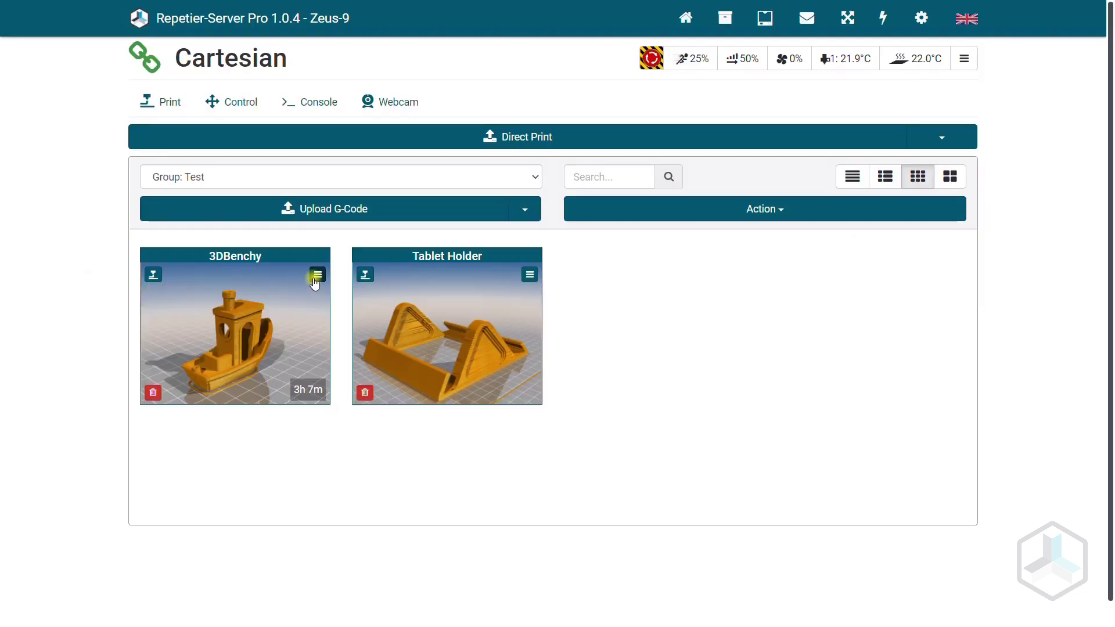
Step: Copy the 3DBenchy job's G-code into the #3DBenchy project, then view all projects
left_click(316, 276)
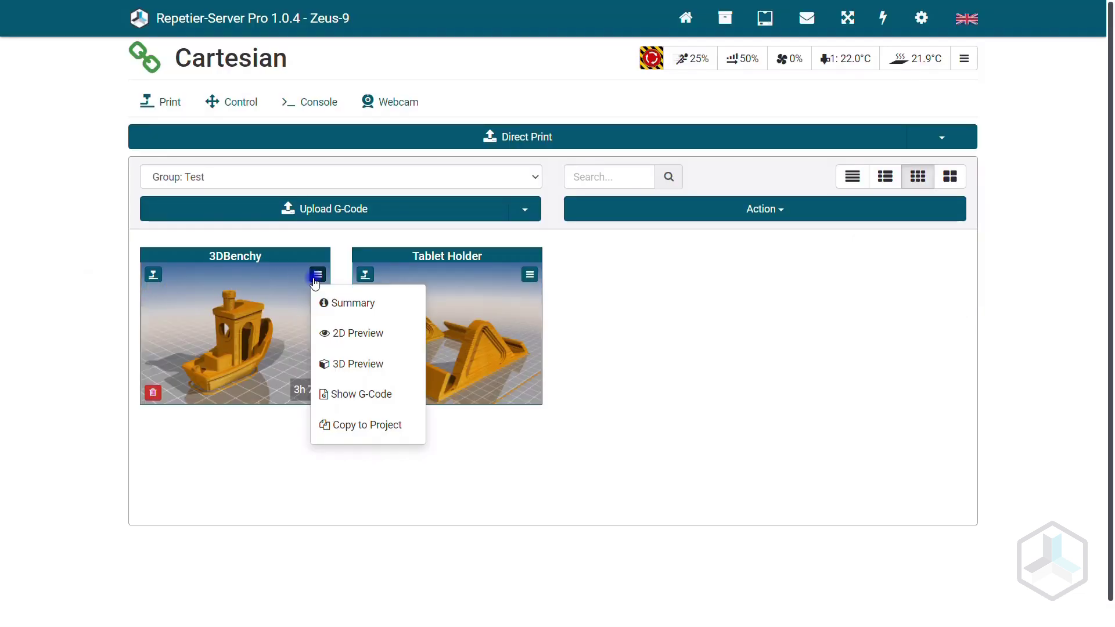
left_click(354, 426)
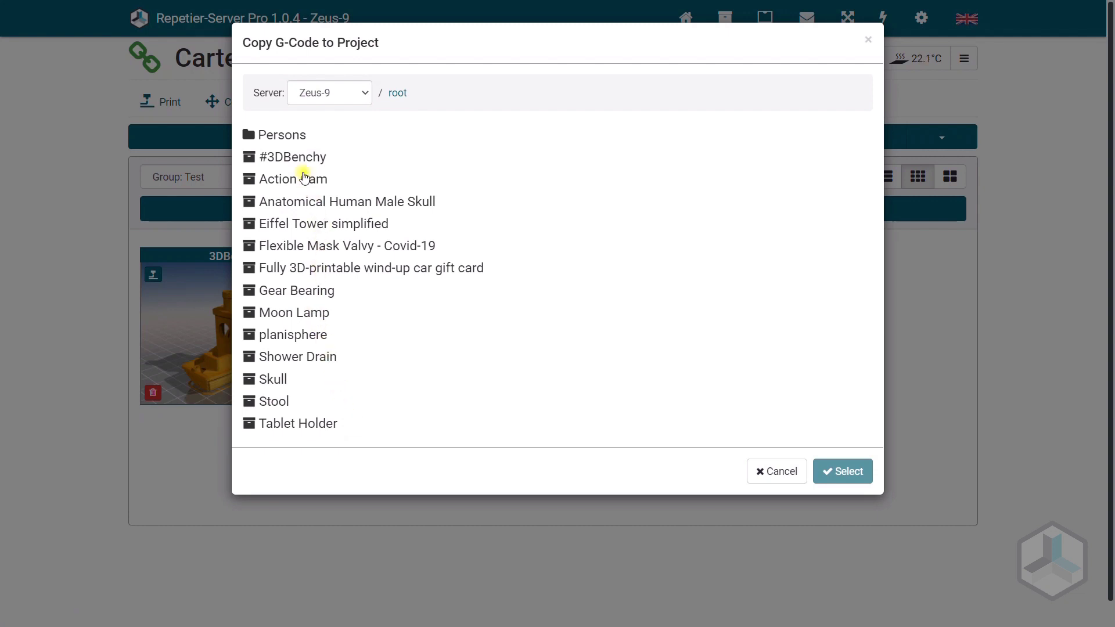
left_click(306, 159)
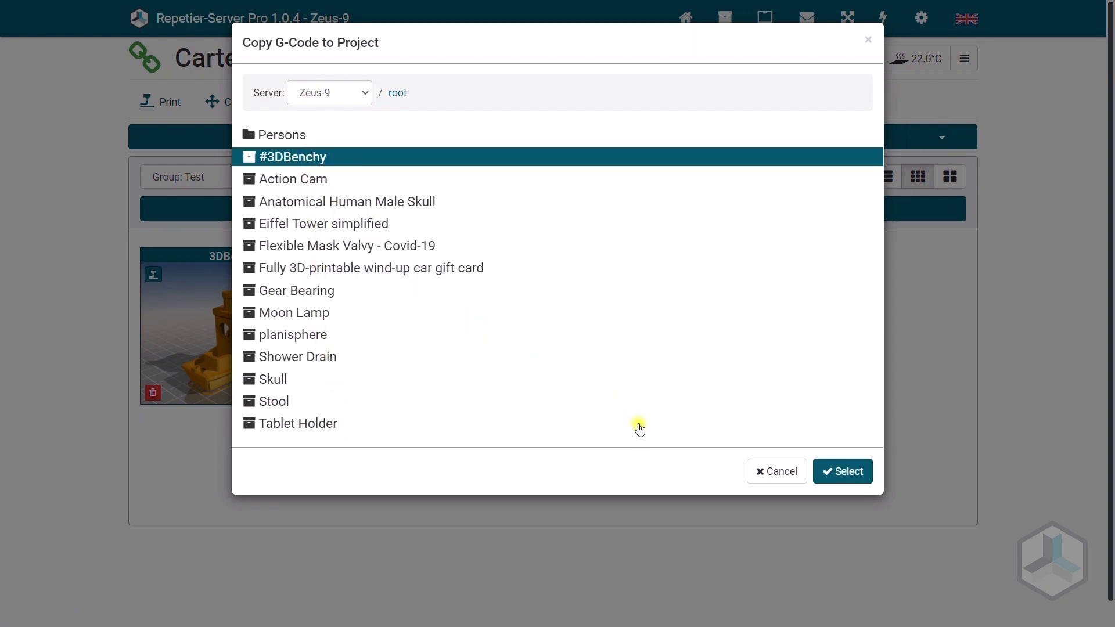
left_click(832, 470)
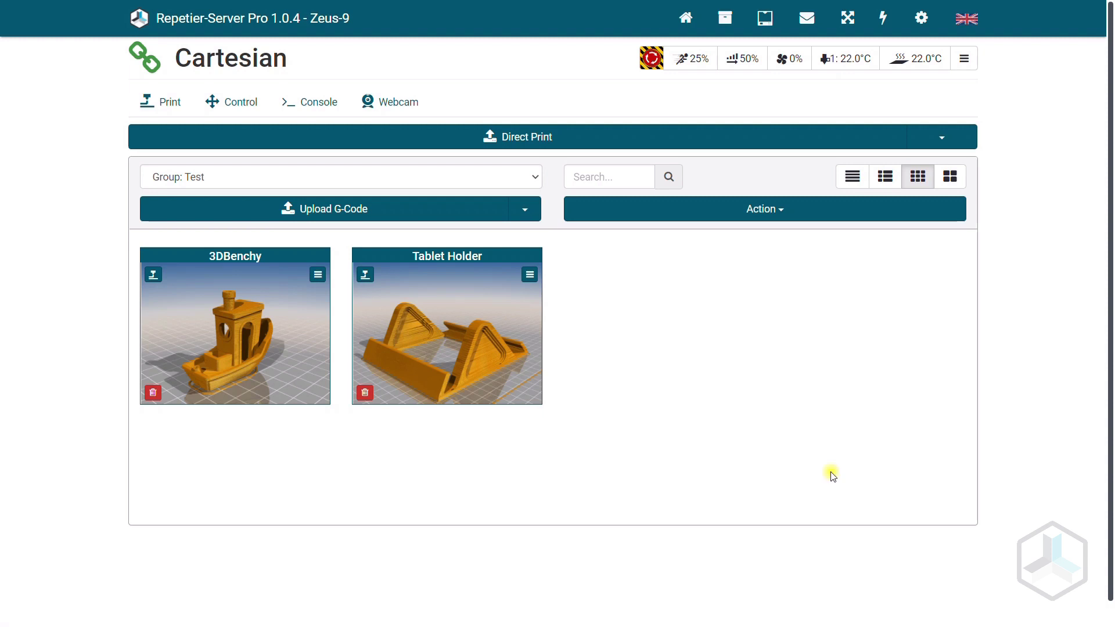
left_click(725, 17)
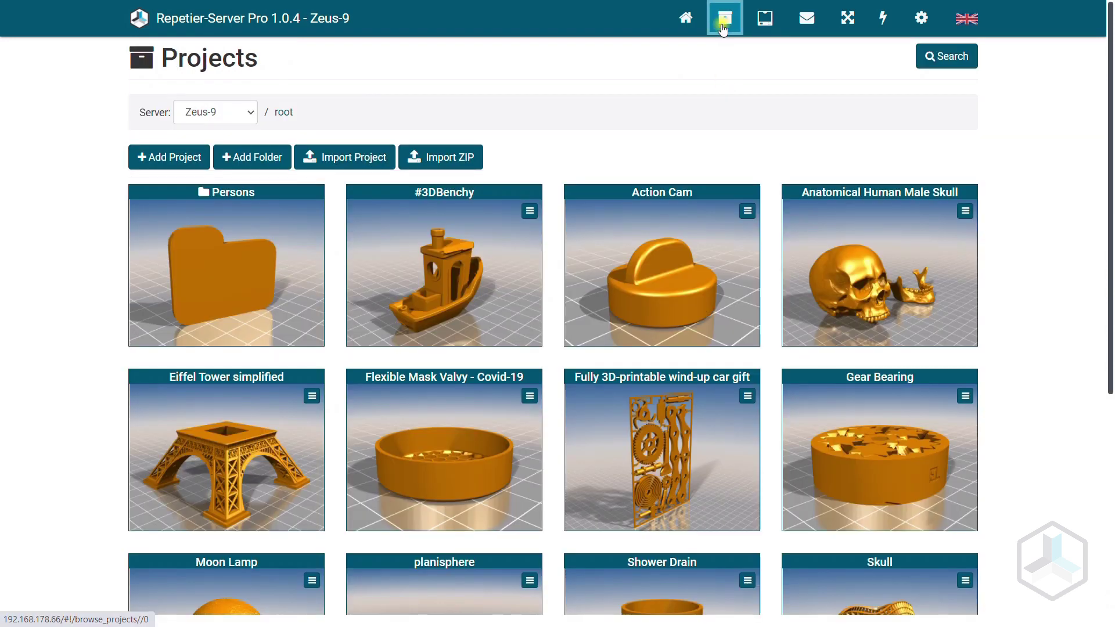
Step: Confirm 3DBenchy 1.gcode is listed in #3DBenchy, then return to Cartesian's direct-print file picker
left_click(470, 263)
scroll(471, 262, "down", 20)
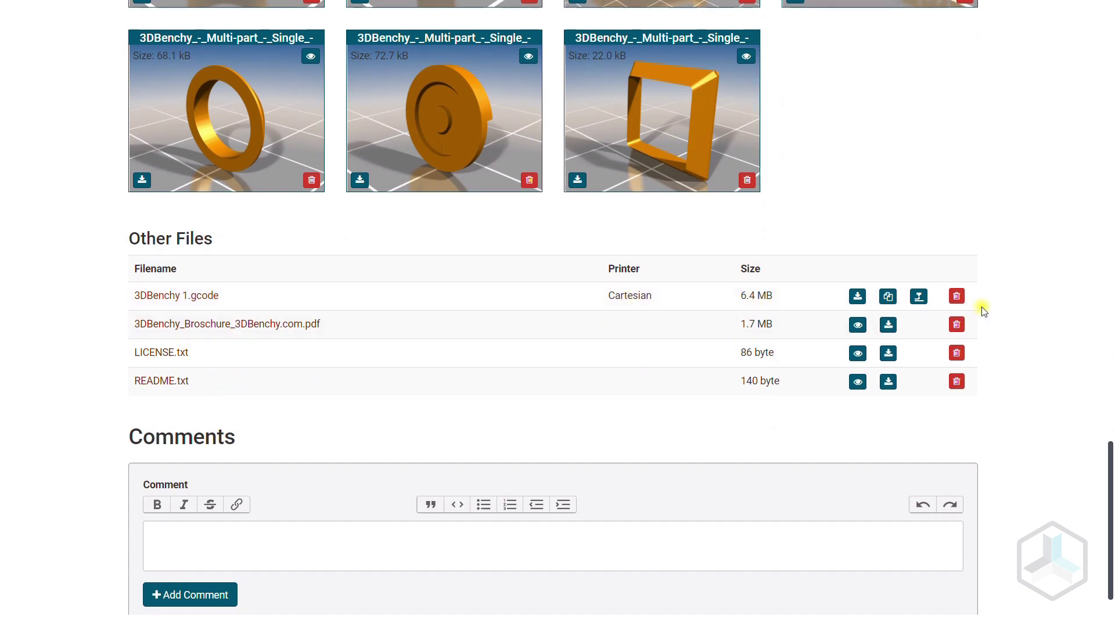
left_click(919, 296)
left_click(571, 196)
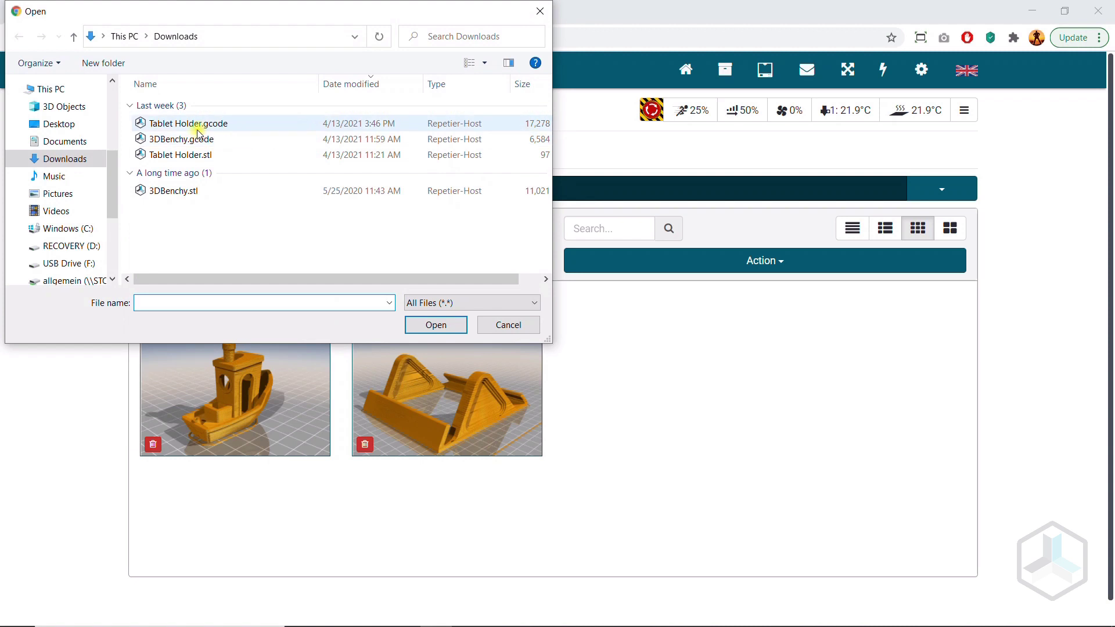
Step: Direct-print 3DBenchy.gcode from Downloads on the Cartesian printer
left_click(194, 140)
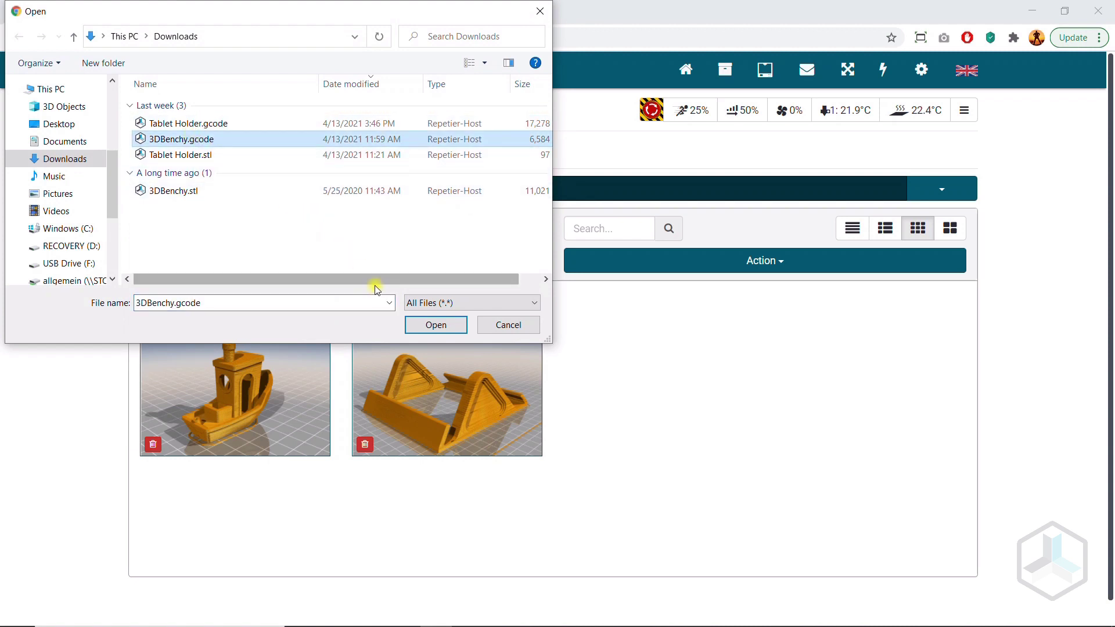
left_click(418, 325)
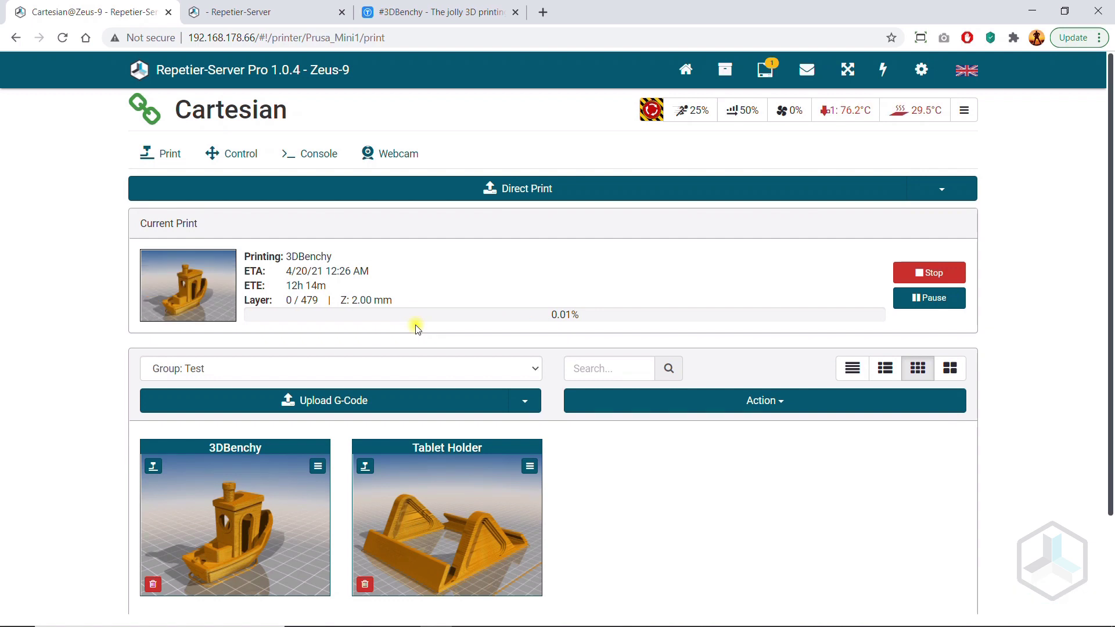
Step: Print the Tablet Holder job and expand the Exclude G-Codes panel beside the live preview
left_click(365, 463)
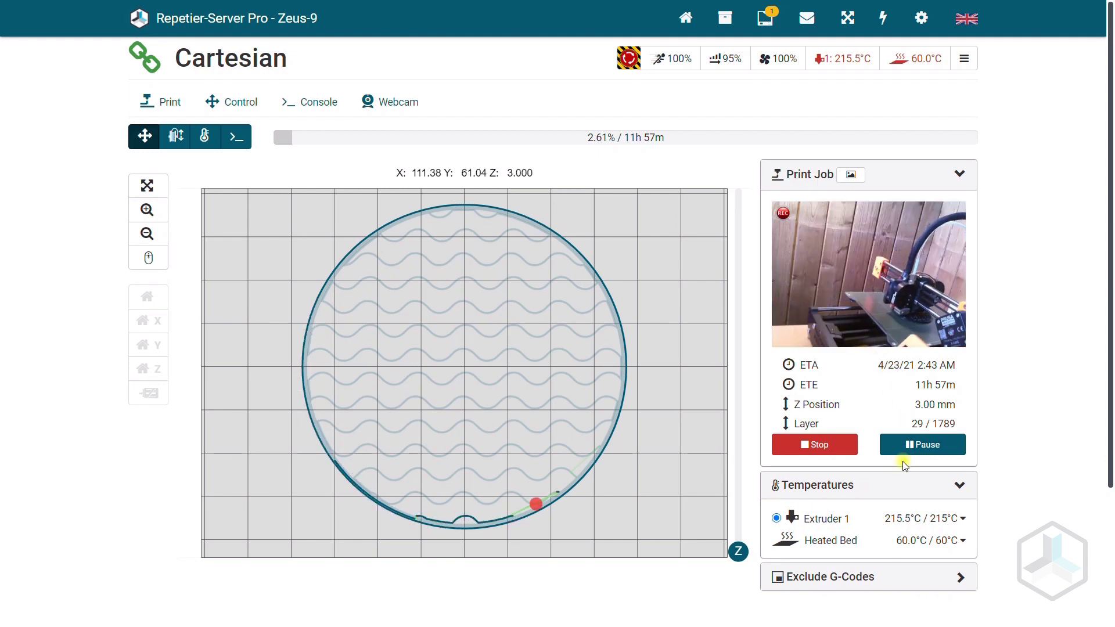
left_click(940, 577)
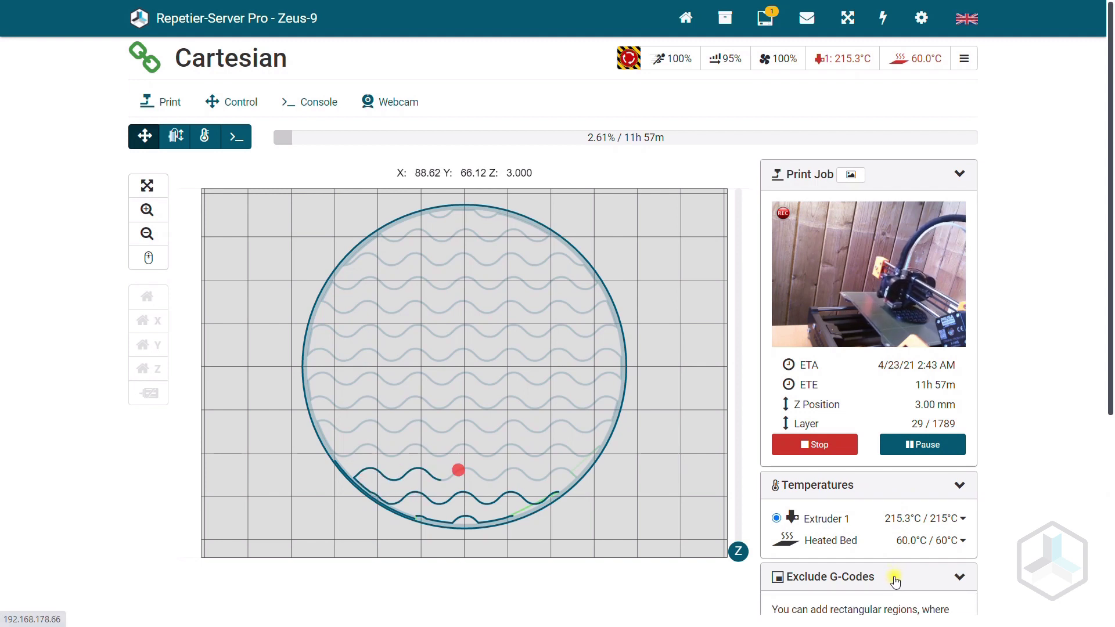
left_click(680, 61)
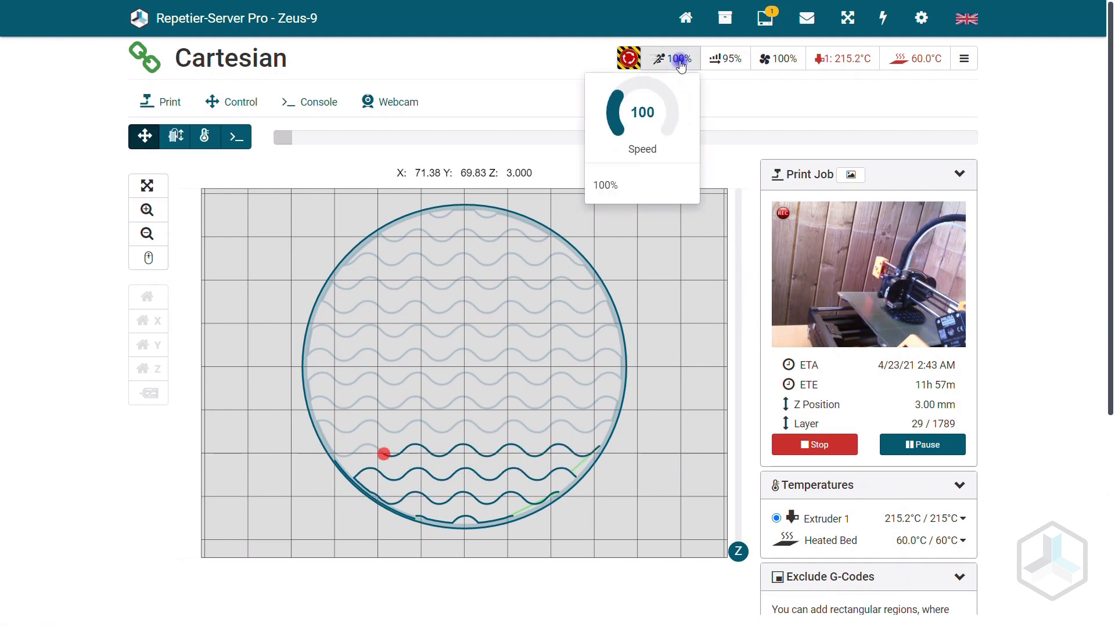
Step: Try 129% and 112% print speeds, set speed back to 100%, and show temperature charts
left_click(627, 88)
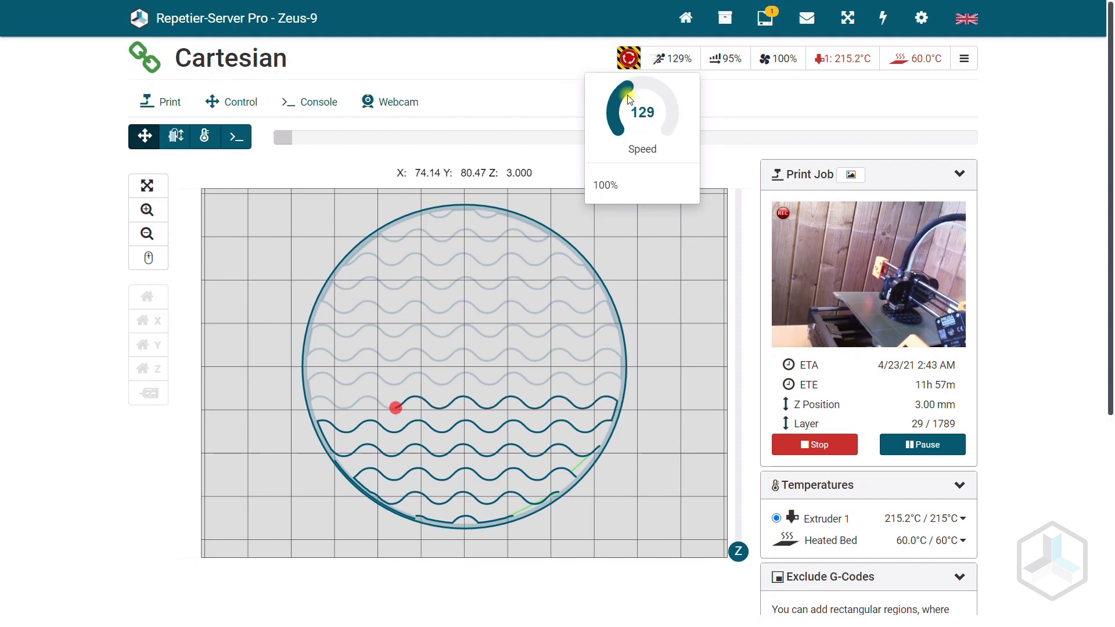
mouse_move(634, 100)
left_mouse_down()
mouse_move(626, 91)
mouse_move(637, 112)
left_mouse_up()
type("00")
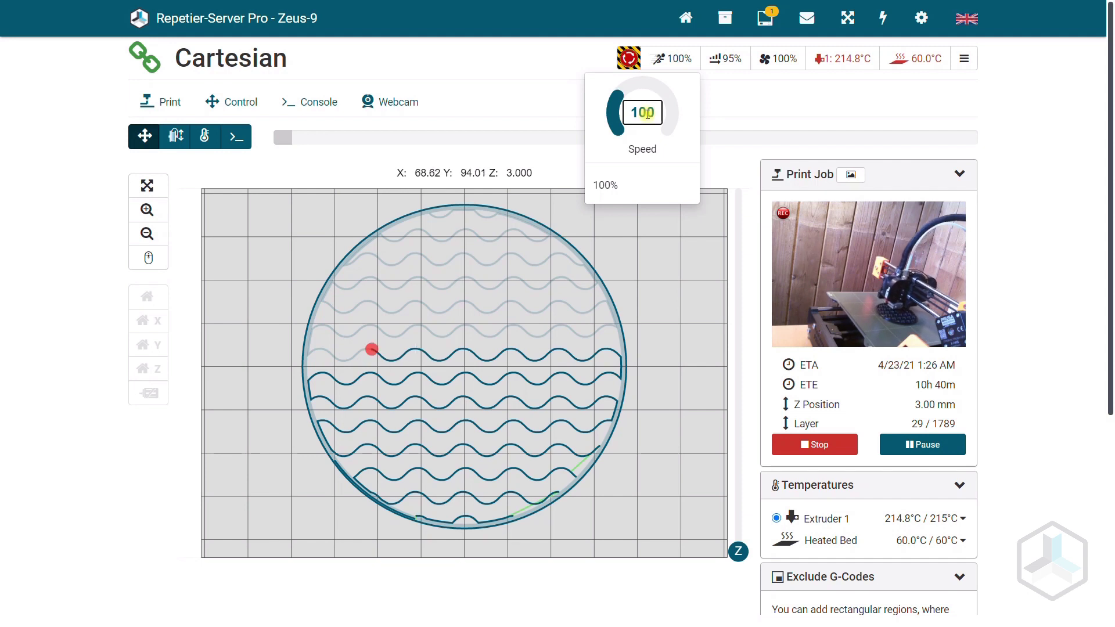
left_click(729, 109)
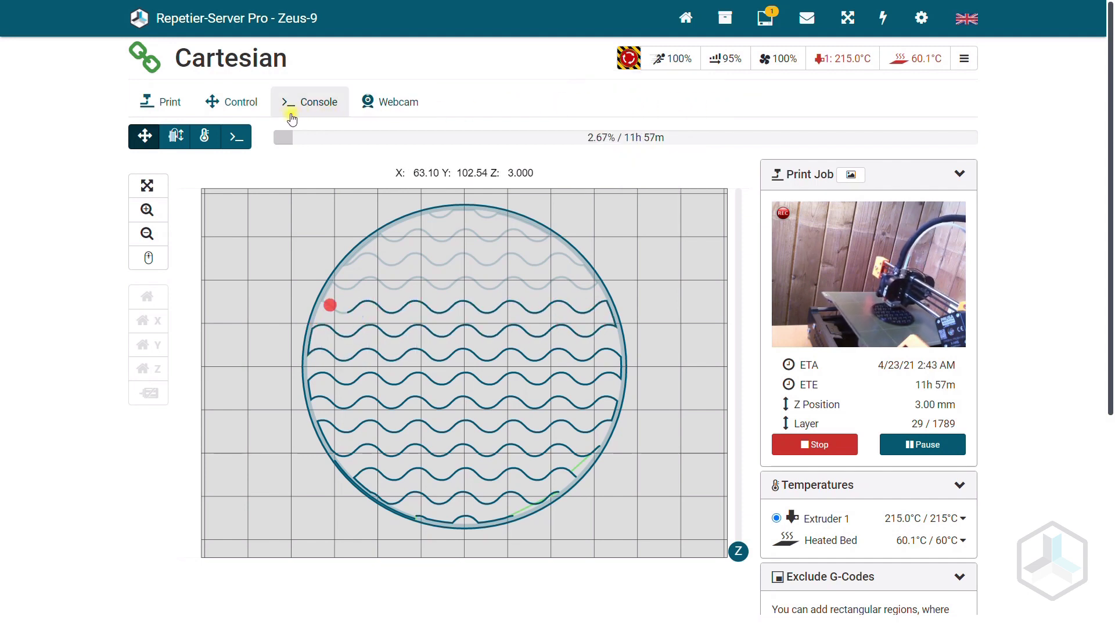
left_click(212, 142)
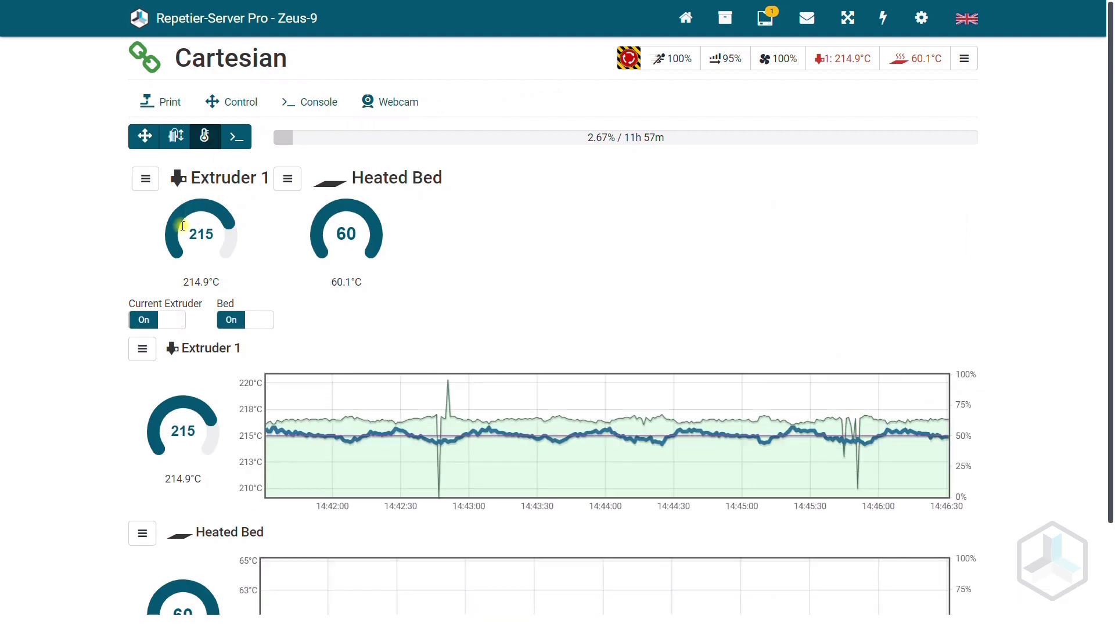
scroll(173, 238, "down", 2)
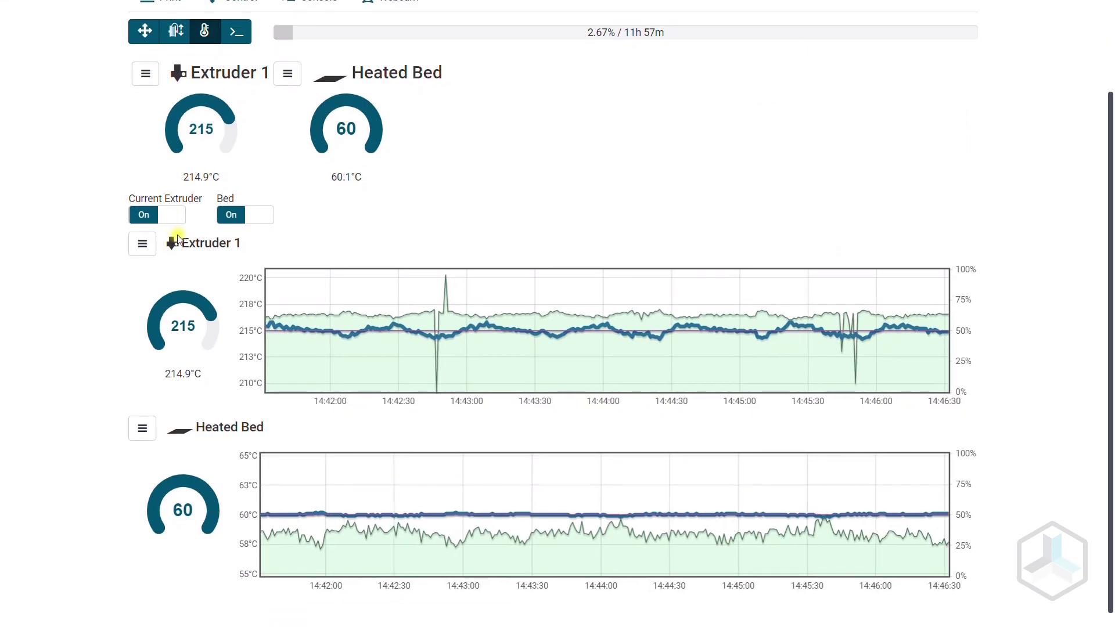
mouse_move(382, 317)
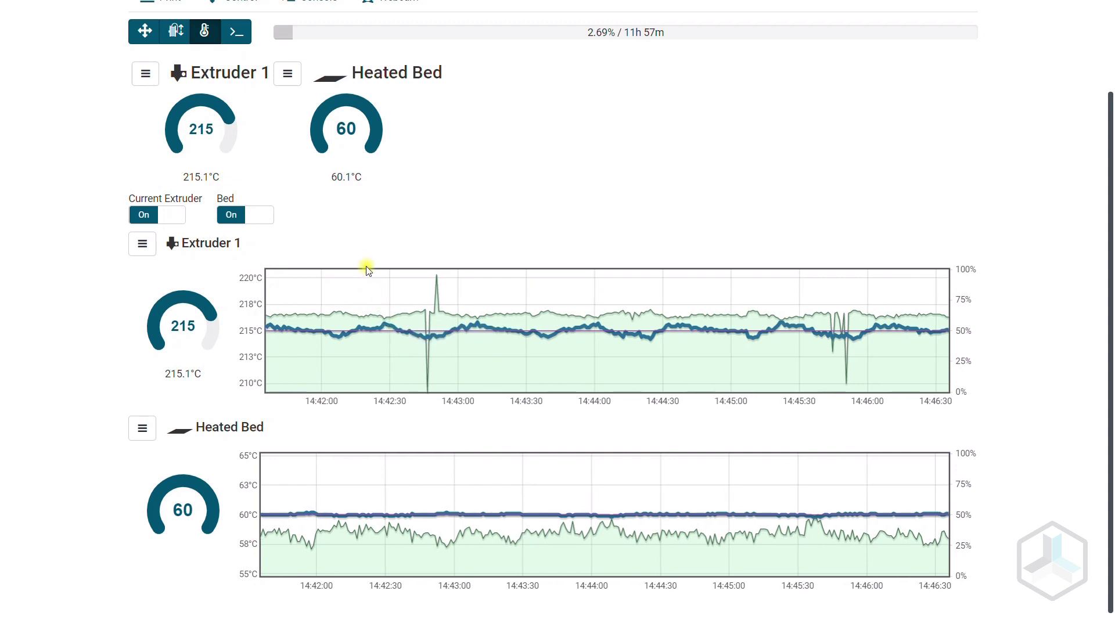
scroll(364, 249, "up", 2)
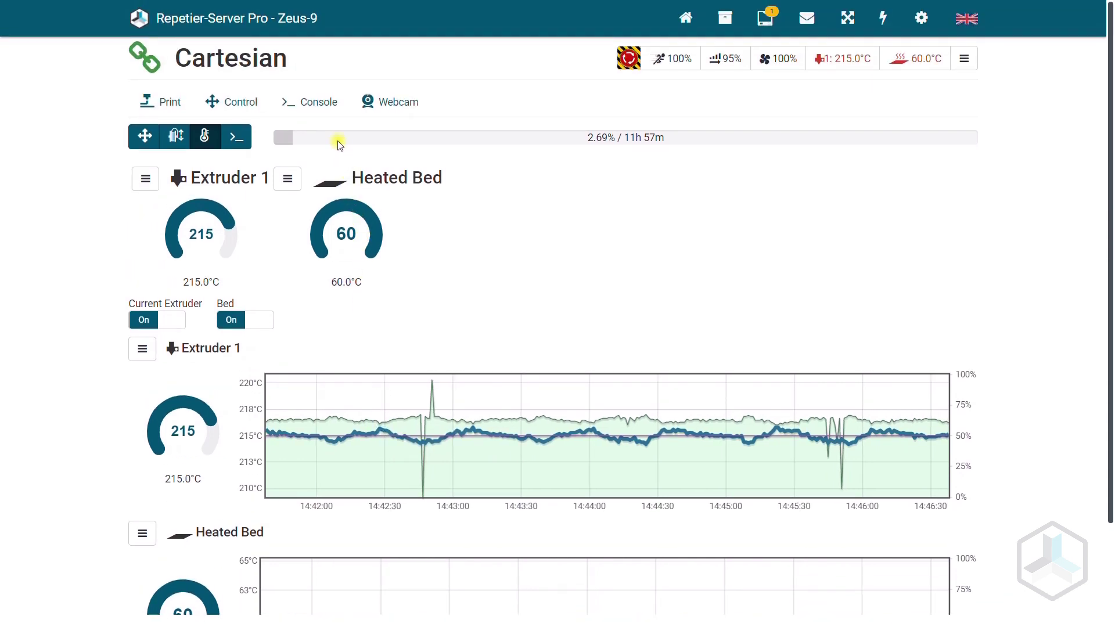
left_click(319, 110)
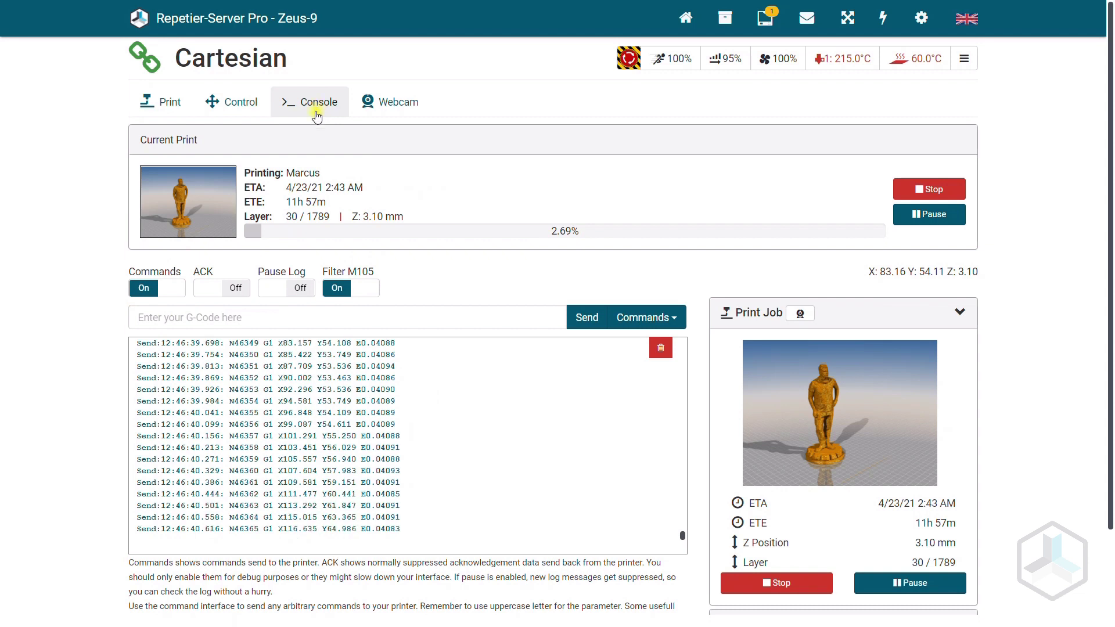
Step: Turn off sent-command logging in the console and open the stored Commands list
left_click(149, 289)
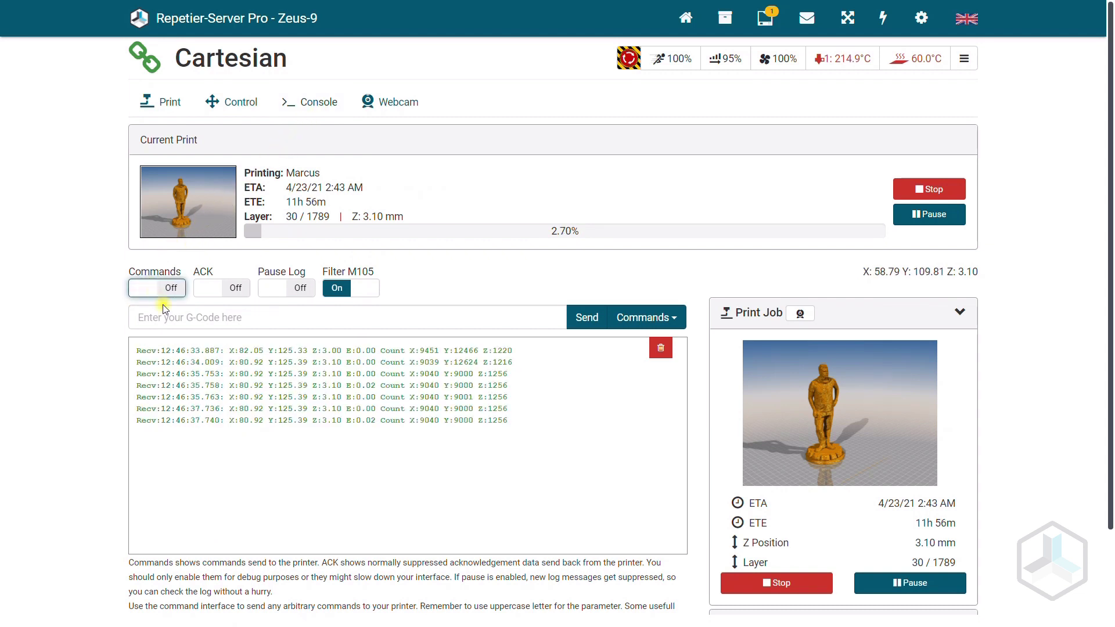
left_click(166, 314)
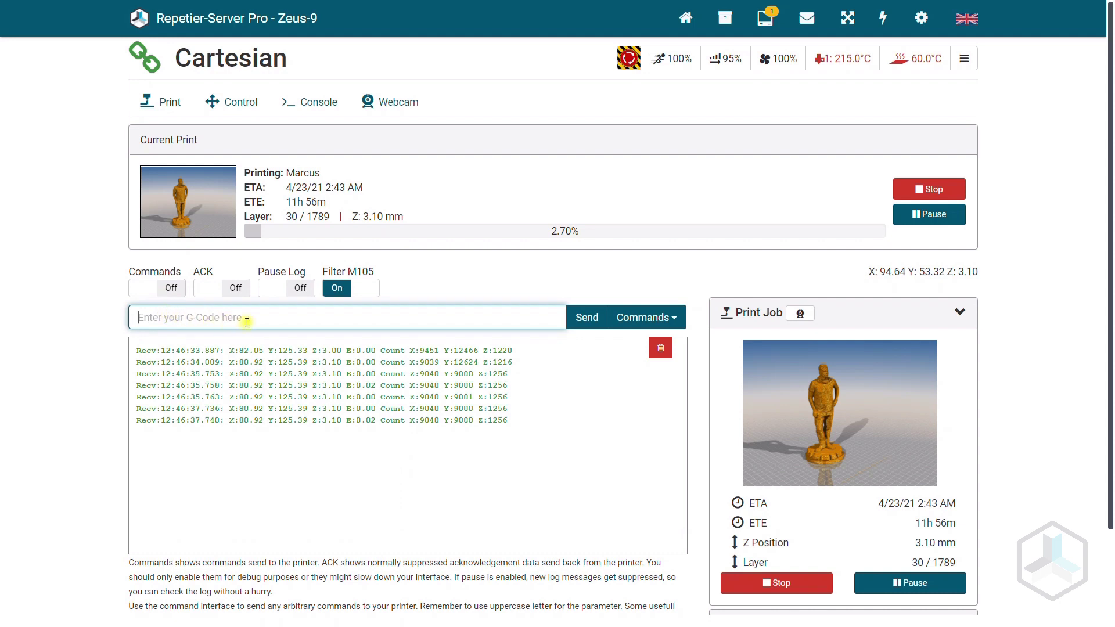
left_click(648, 319)
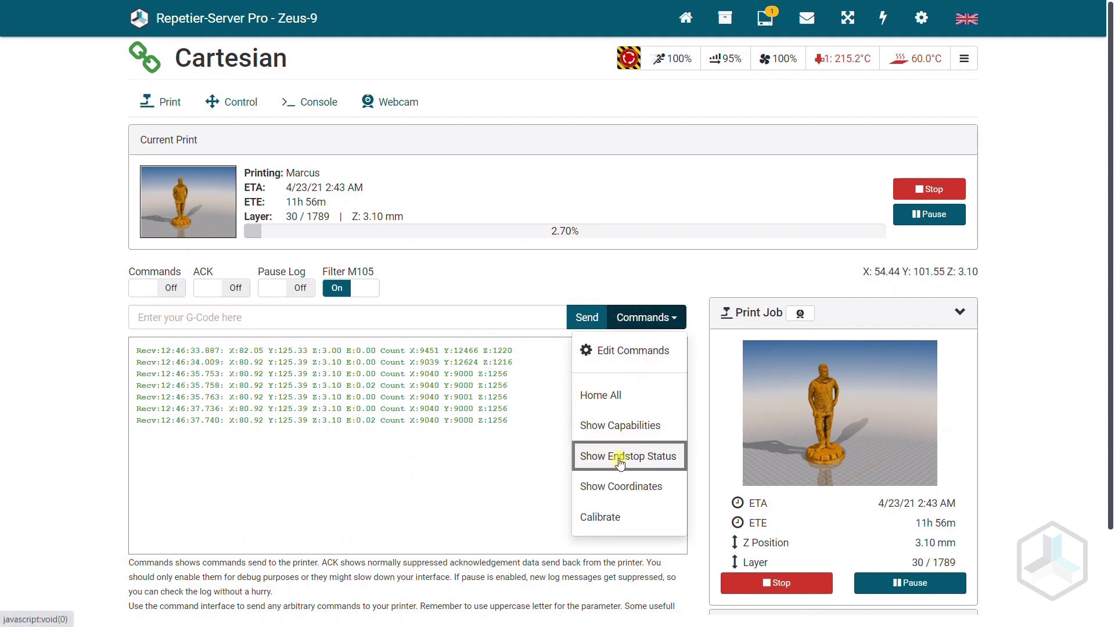
Step: Open Webcam 2's timelapse settings: recording Always, one image per layer, 30 fps, 1000 kbps
left_click(388, 105)
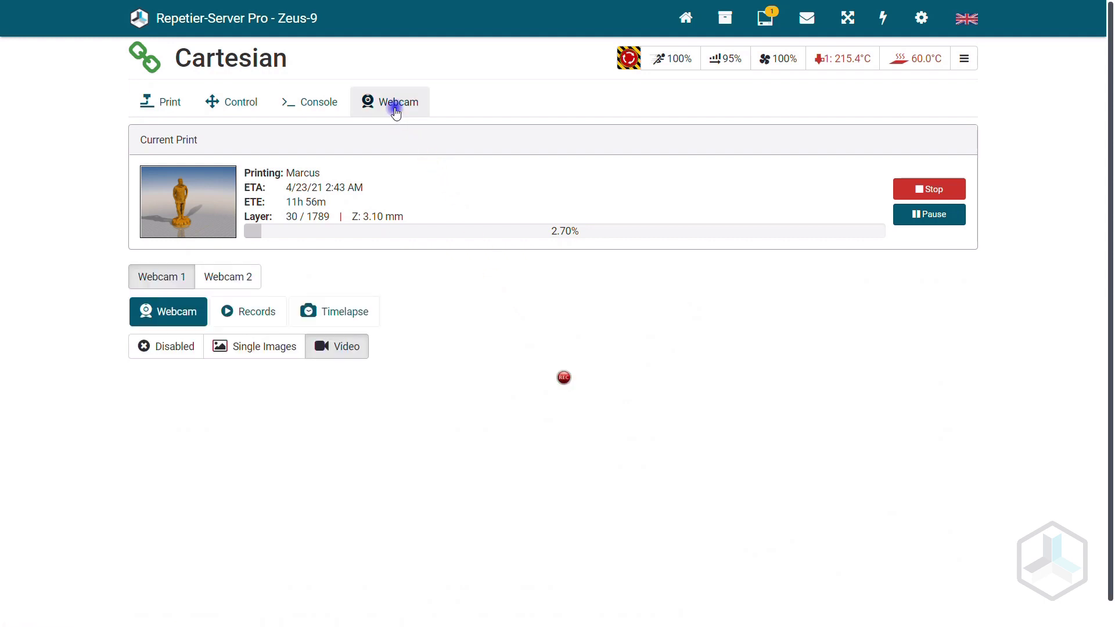
scroll(393, 168, "down", 4)
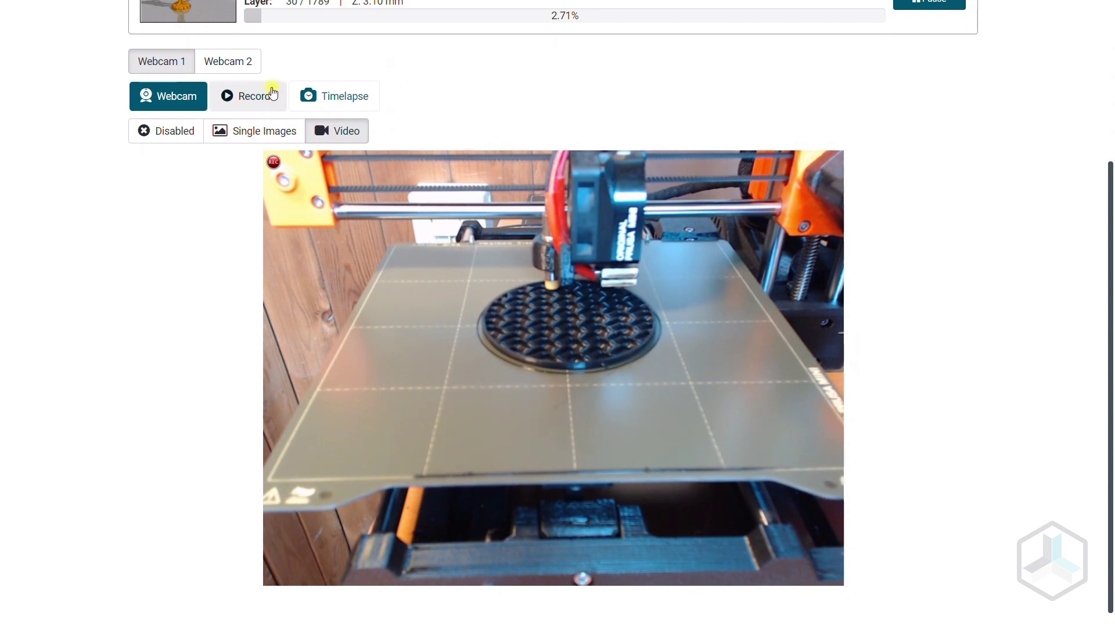
left_click(242, 63)
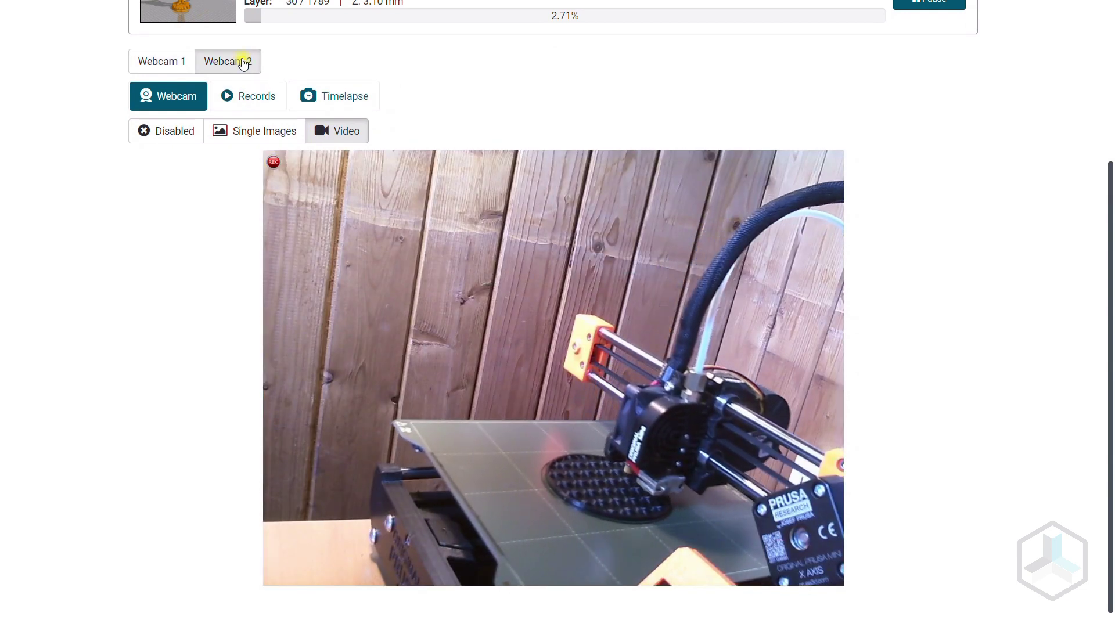
left_click(247, 98)
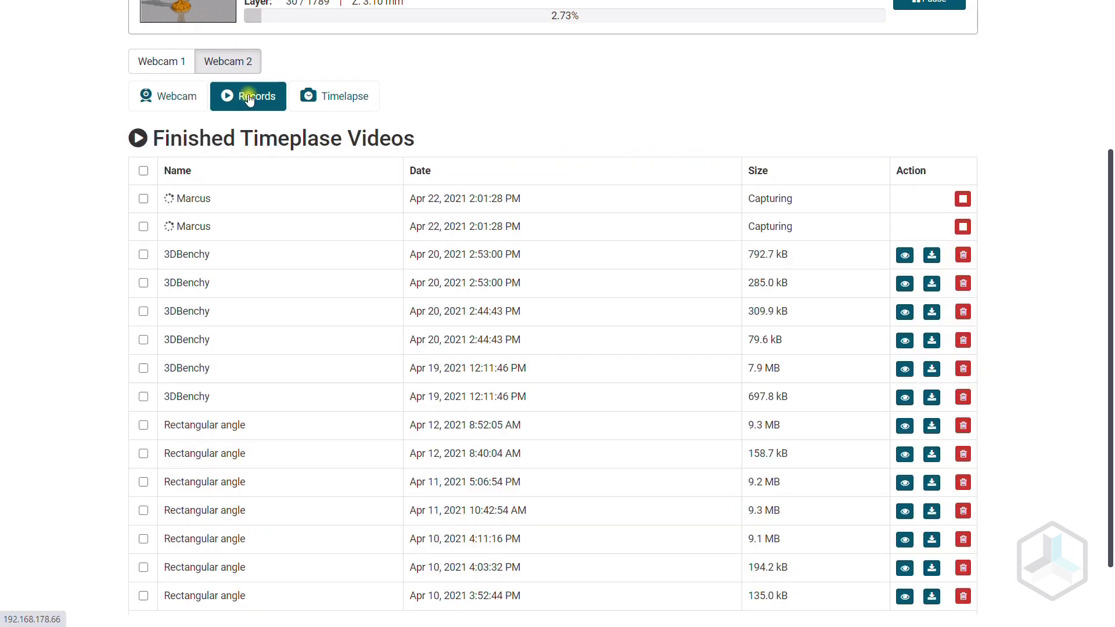
left_click(312, 98)
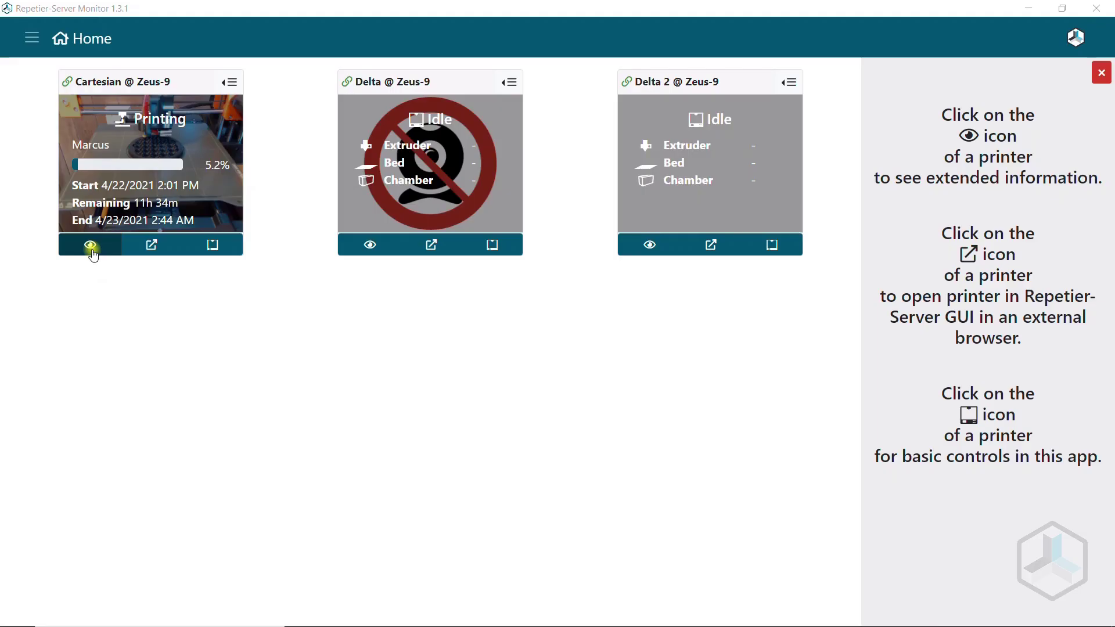
Step: Open the Cartesian printer's status and pages, viewing its Control and Temperatures tabs
left_click(90, 245)
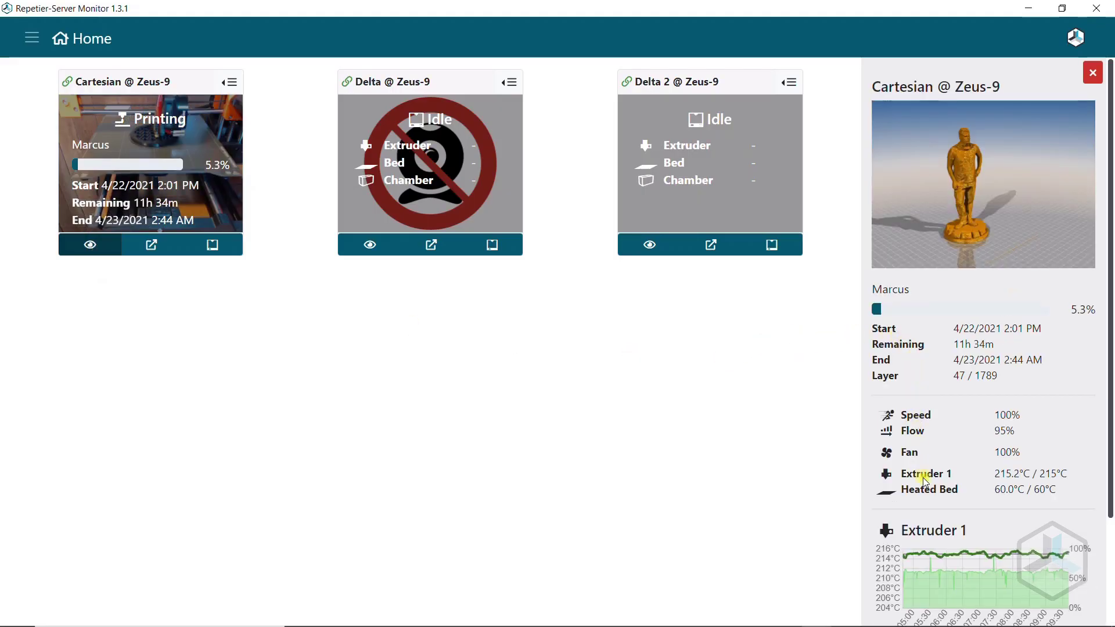
left_click(212, 254)
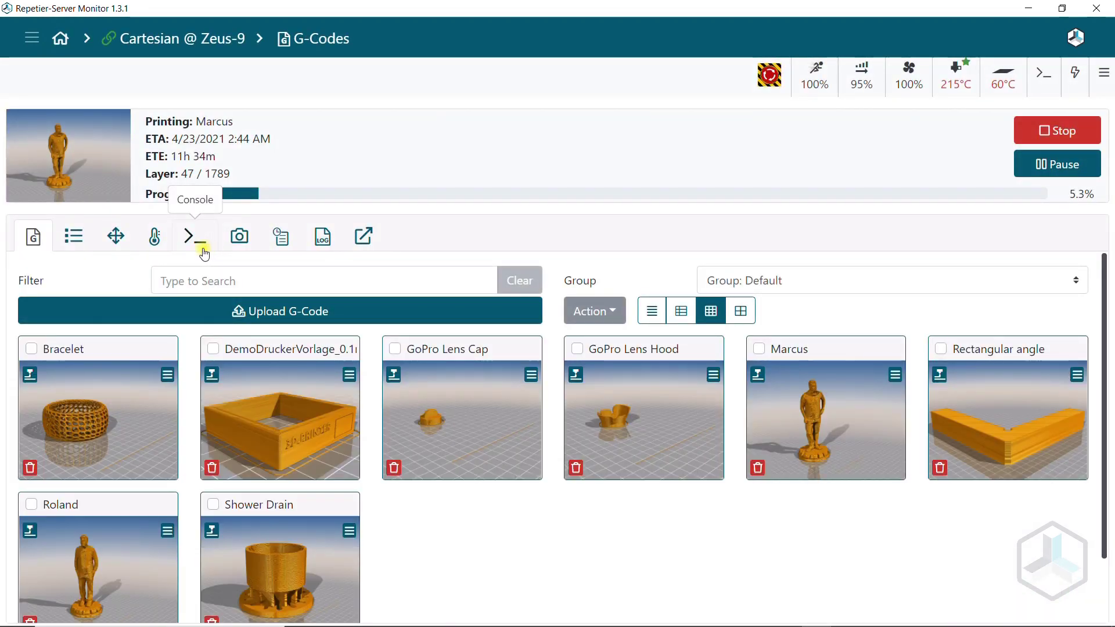
left_click(112, 236)
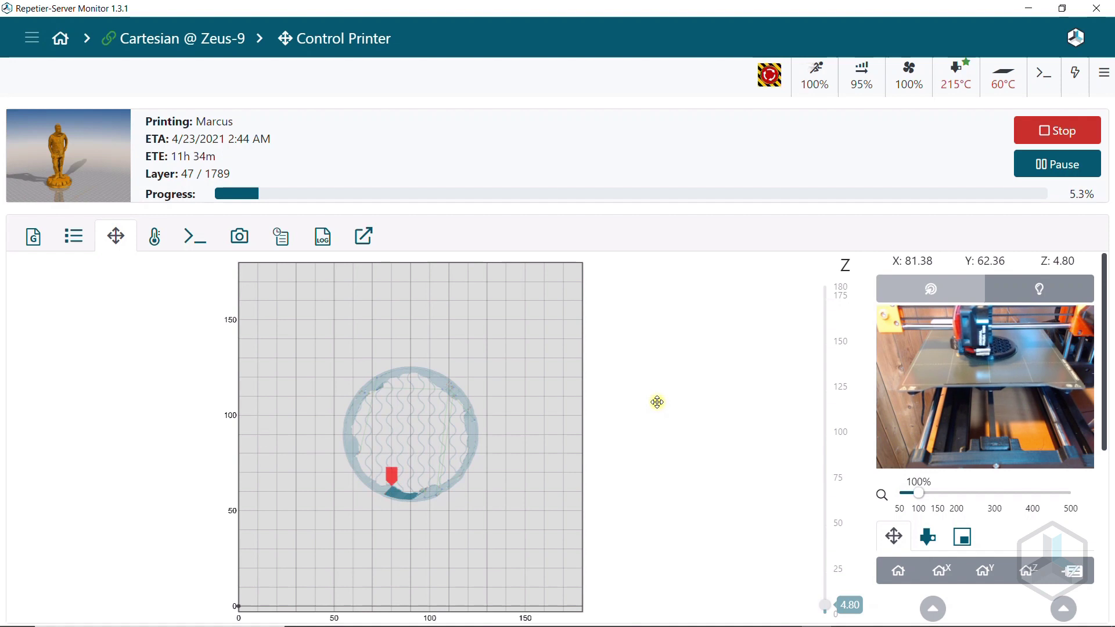
left_click(152, 242)
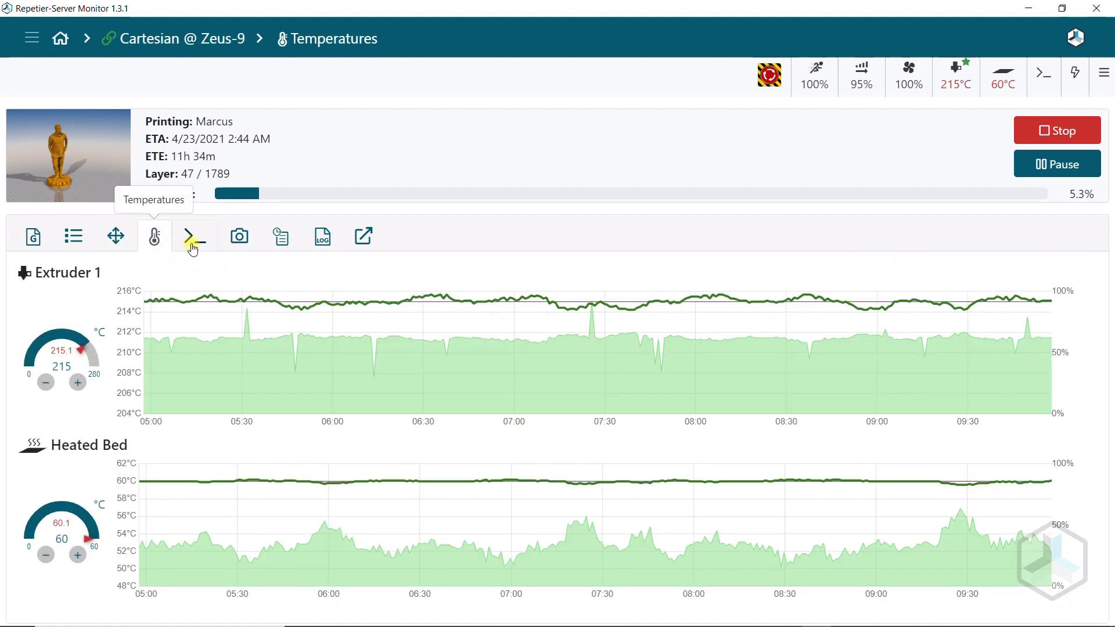
Step: Check the Cartesian printer's Console, Webcam, print History and Logs pages
left_click(194, 248)
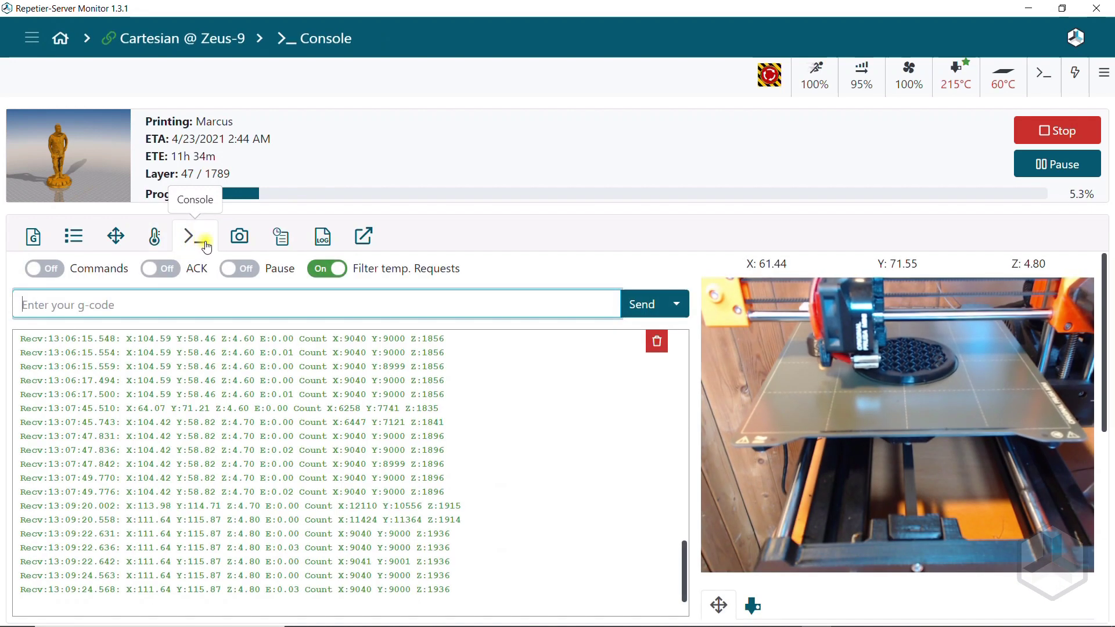
left_click(240, 238)
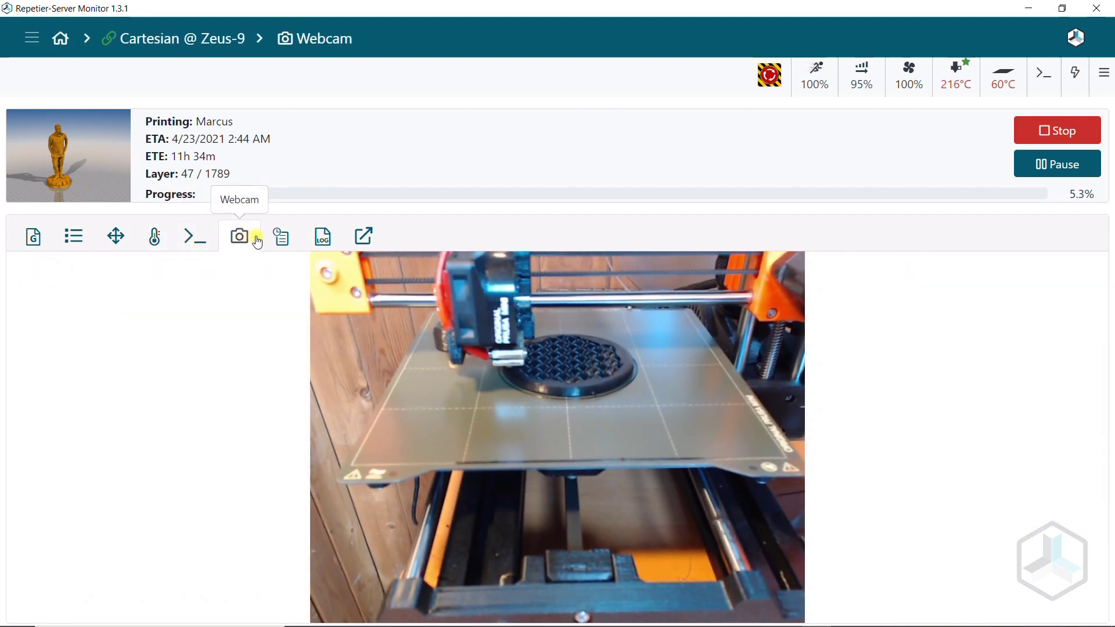
left_click(281, 238)
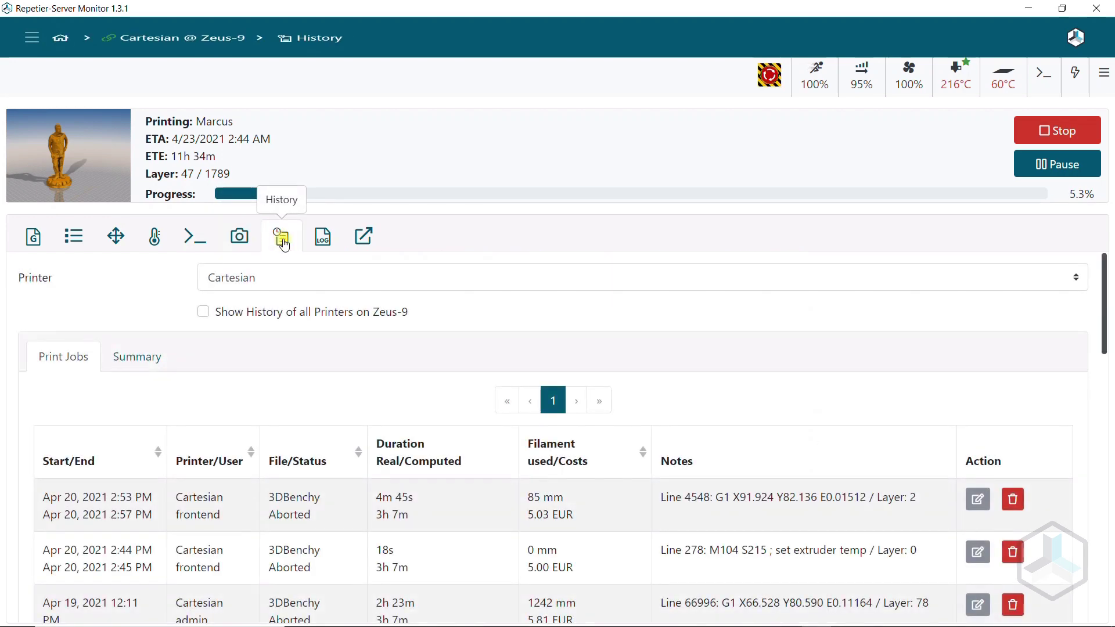
scroll(326, 398, "down", 5)
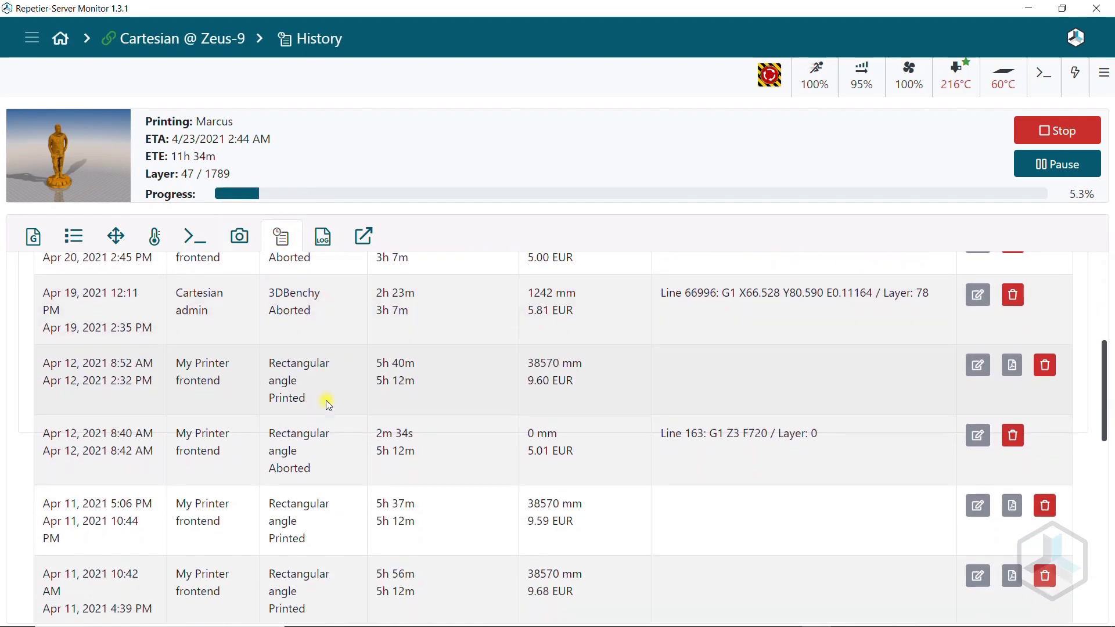
scroll(326, 401, "up", 5)
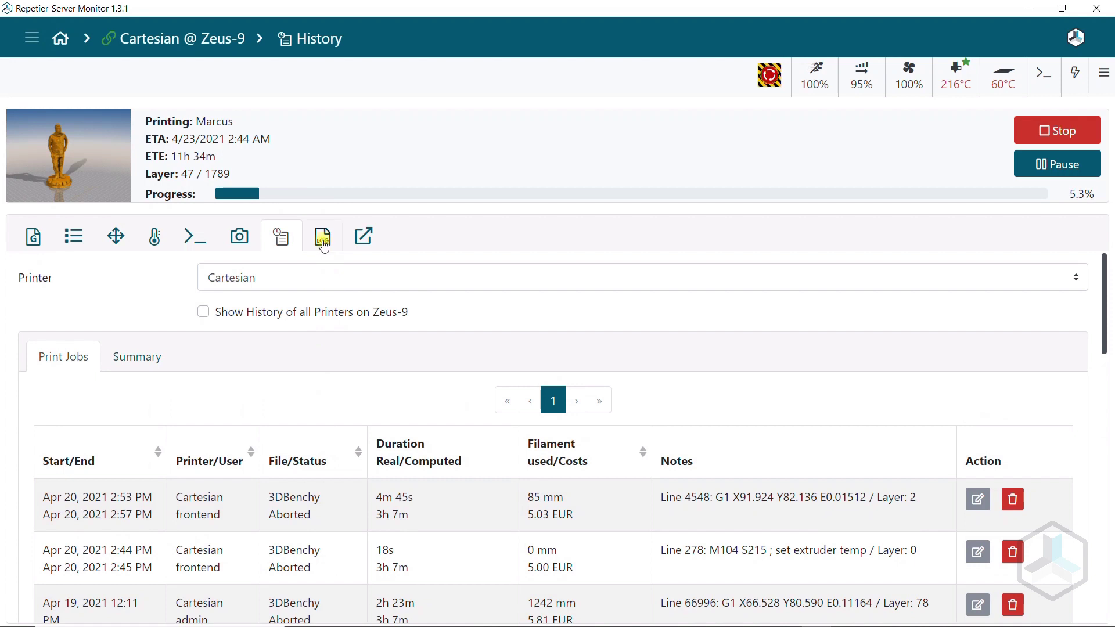
left_click(324, 245)
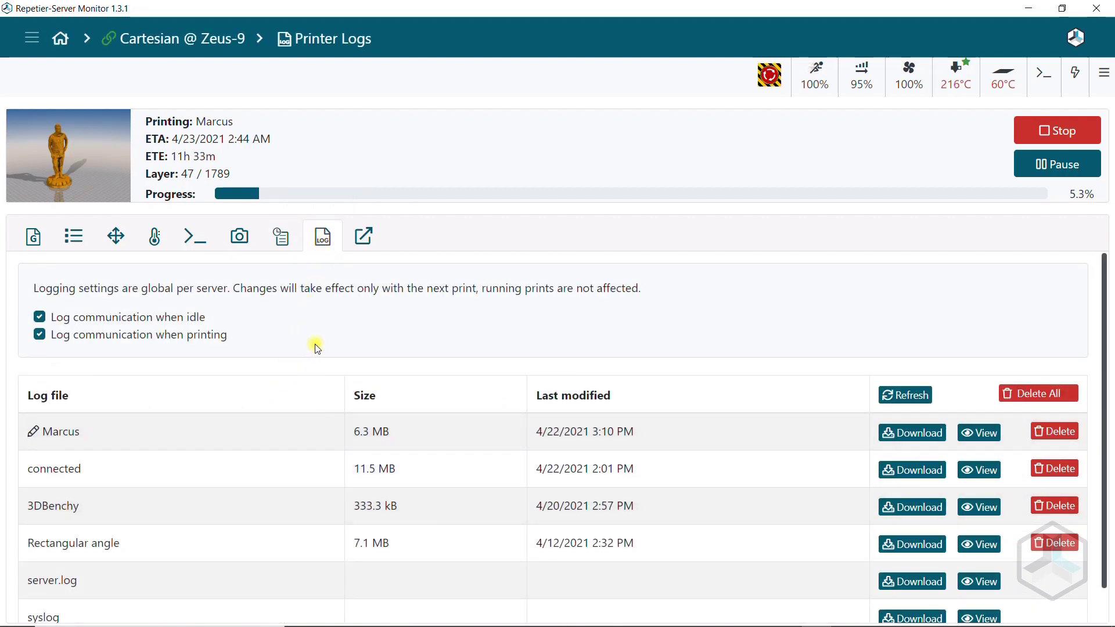
Step: Return to the Home dashboard of all printers, then open Backup + Restore from the navigation menu
left_click(62, 40)
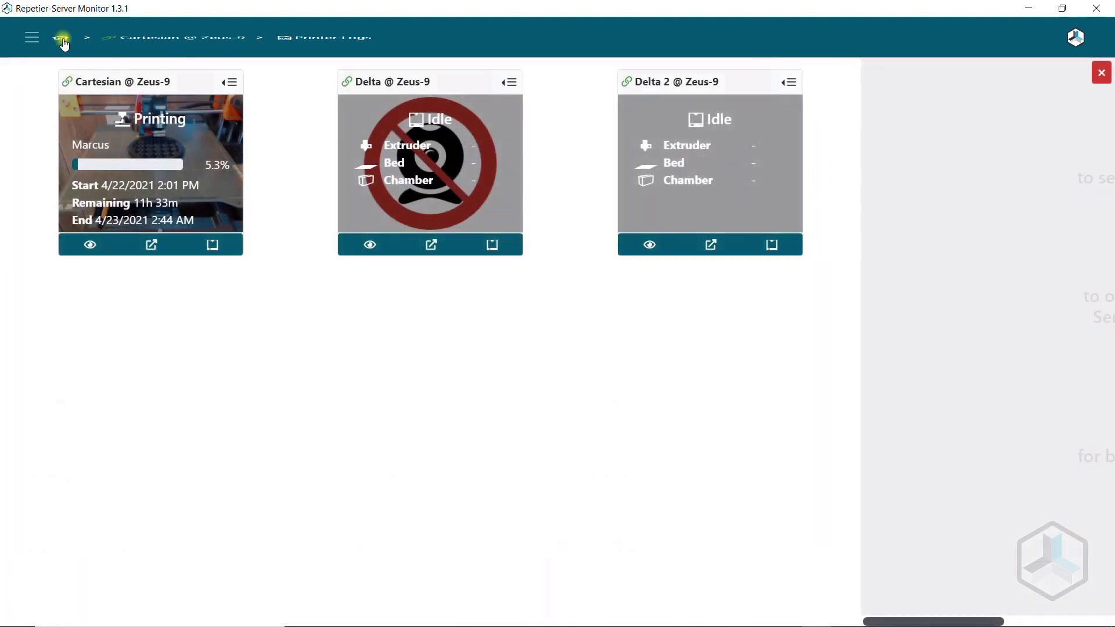
left_click(35, 38)
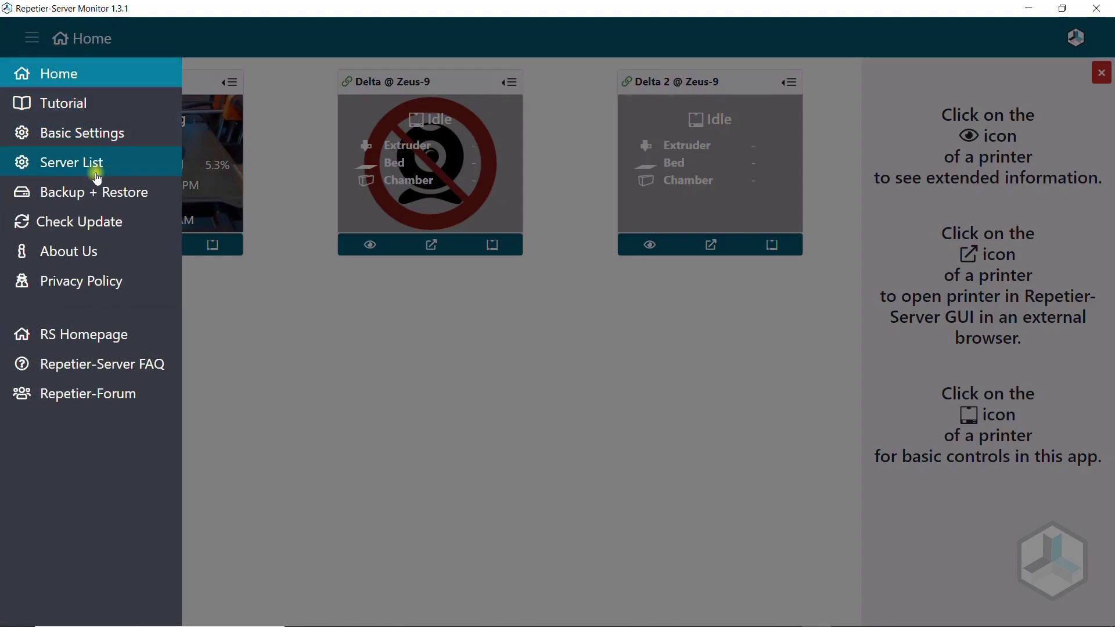
left_click(94, 192)
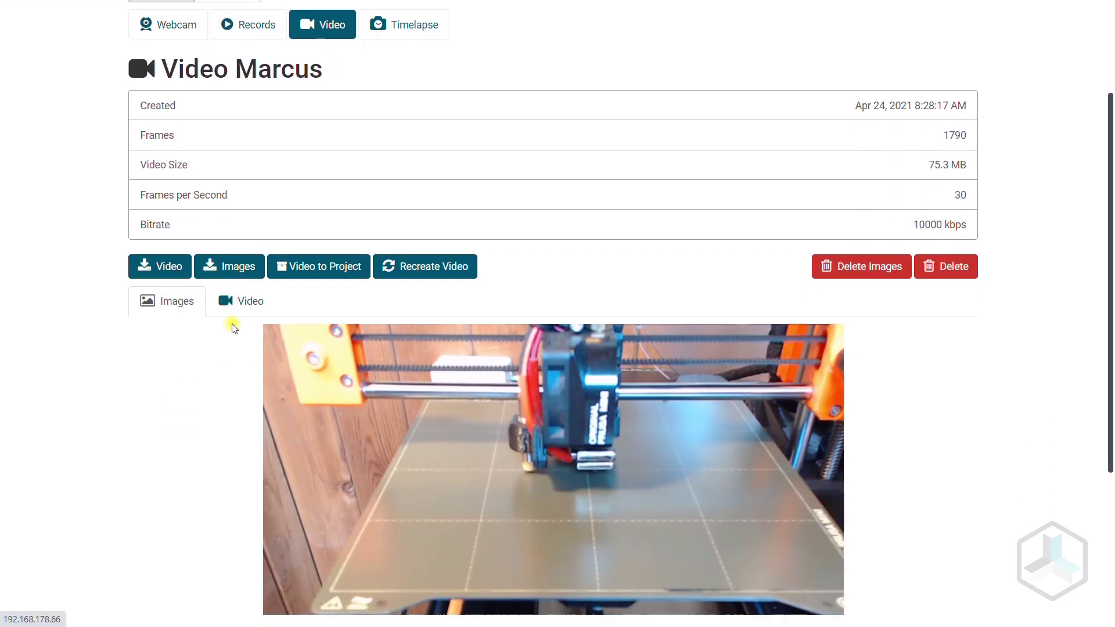
scroll(232, 329, "down", 3)
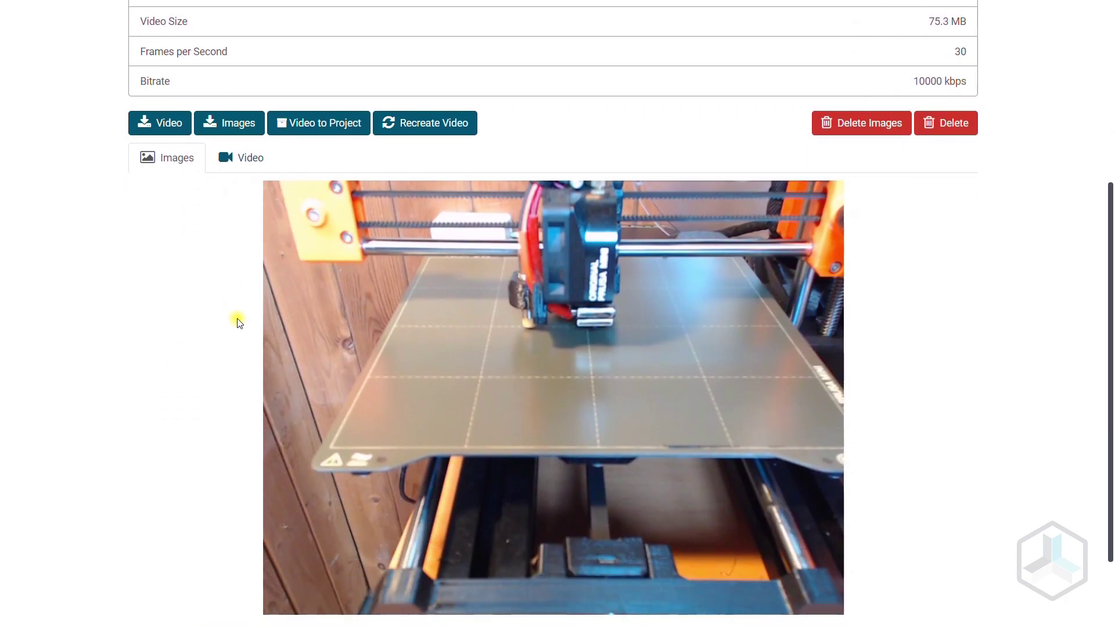
Step: Switch the timelapse page to the Video view and play the 1:01 Marcus timelapse
left_click(246, 165)
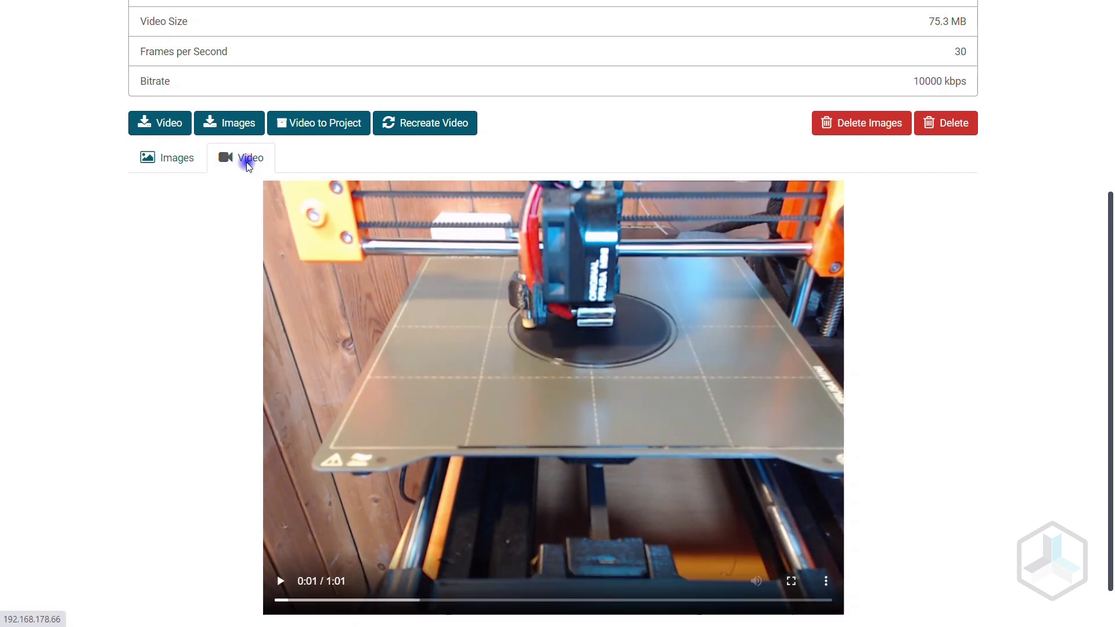
left_click(281, 581)
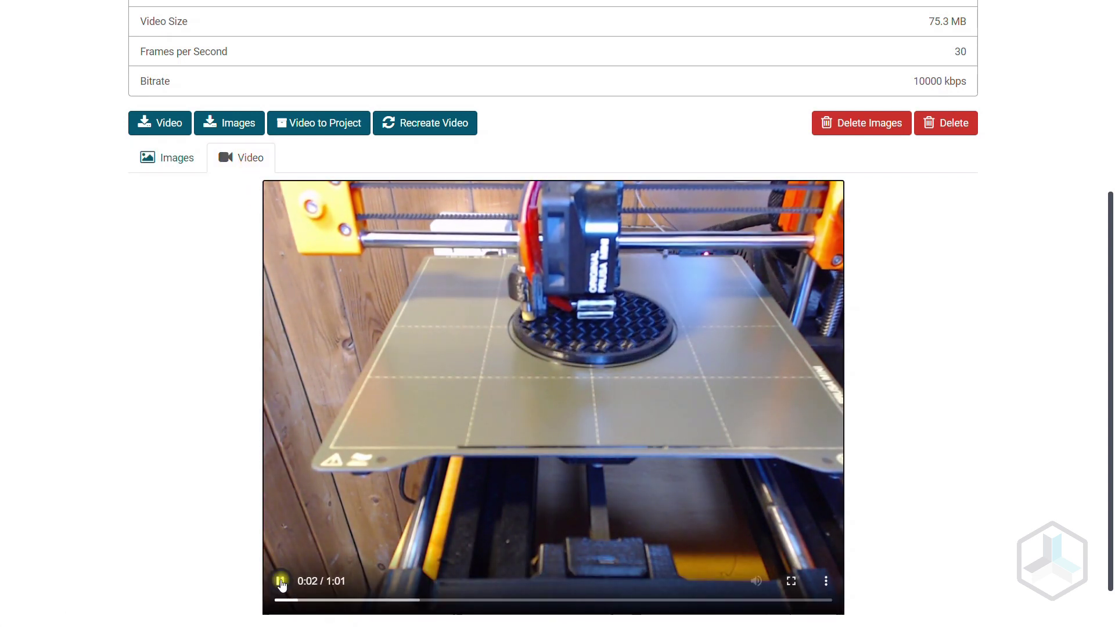